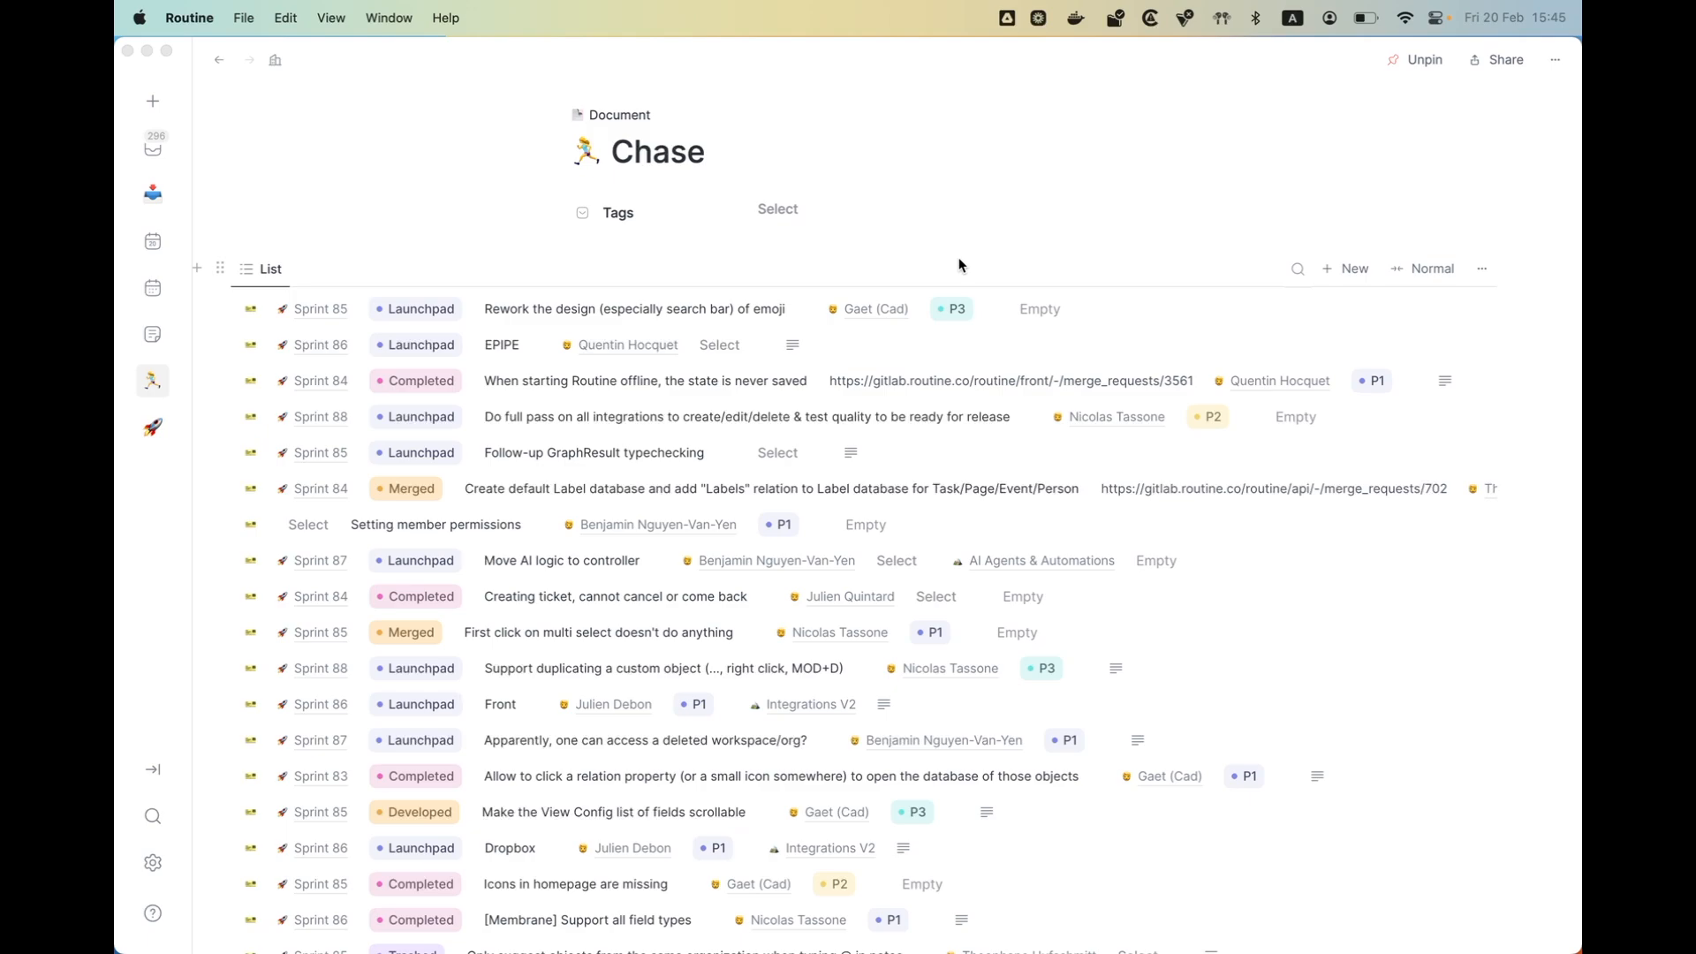
- Look through the sharing options of the Chase document and start packaging it as a marketplace extension
{"action": "left_click", "coordinate": [1499, 59]}
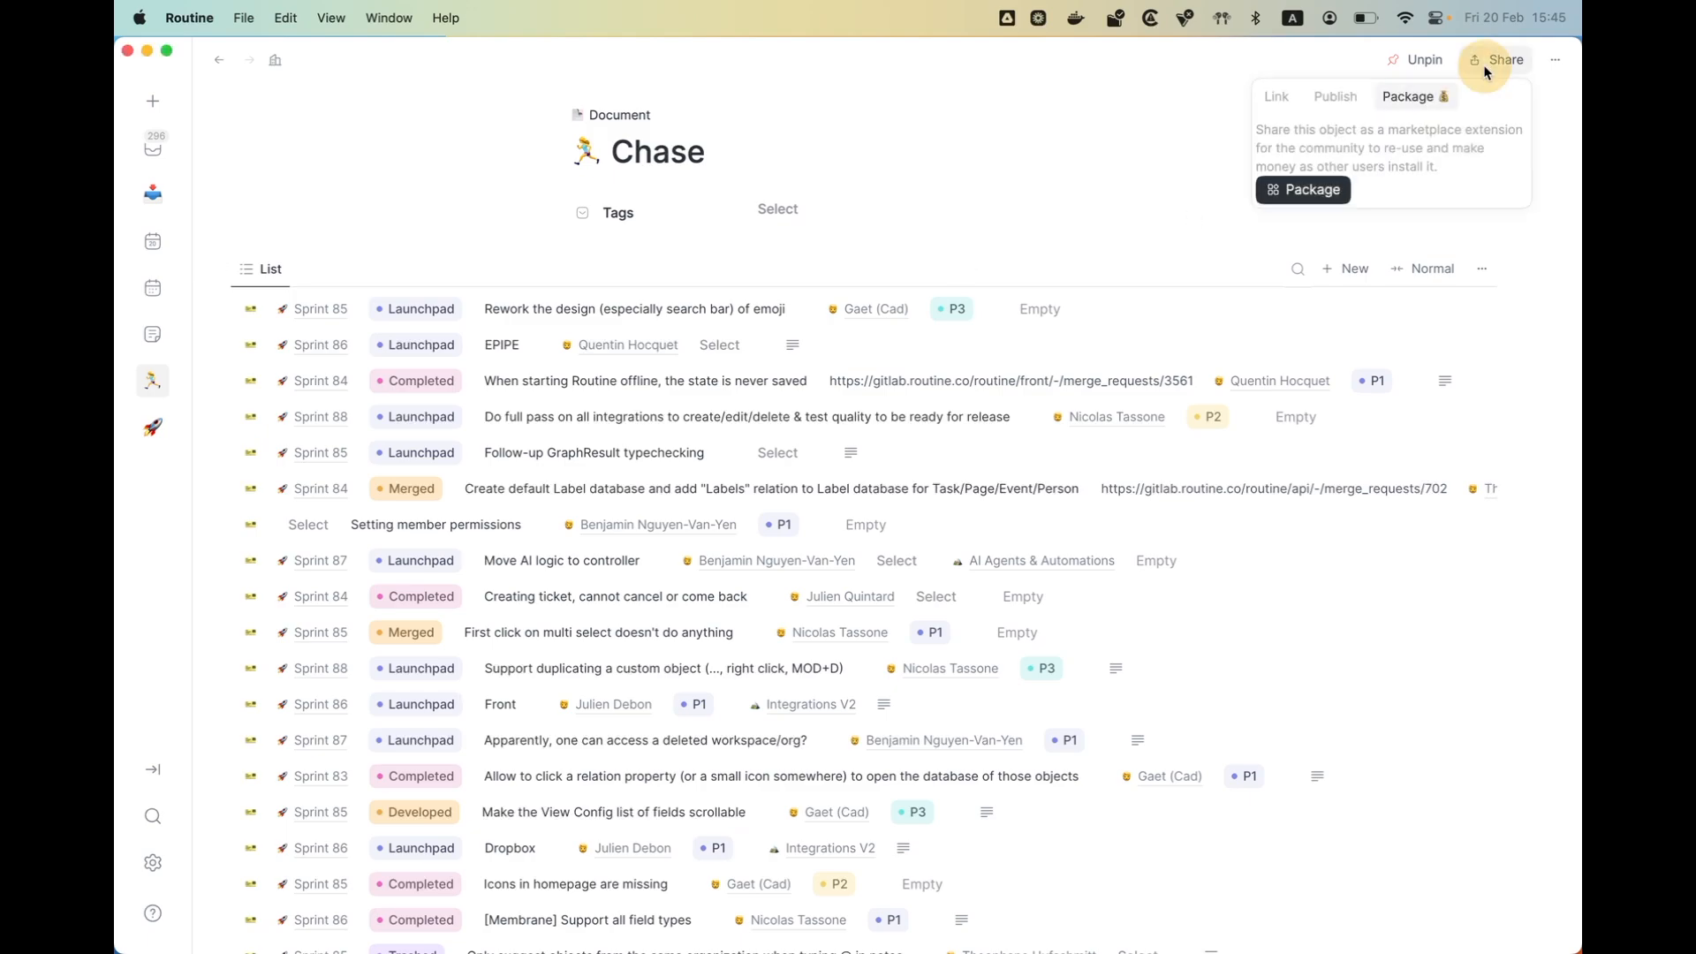
{"action": "left_click", "coordinate": [1275, 97]}
{"action": "left_click", "coordinate": [1335, 98]}
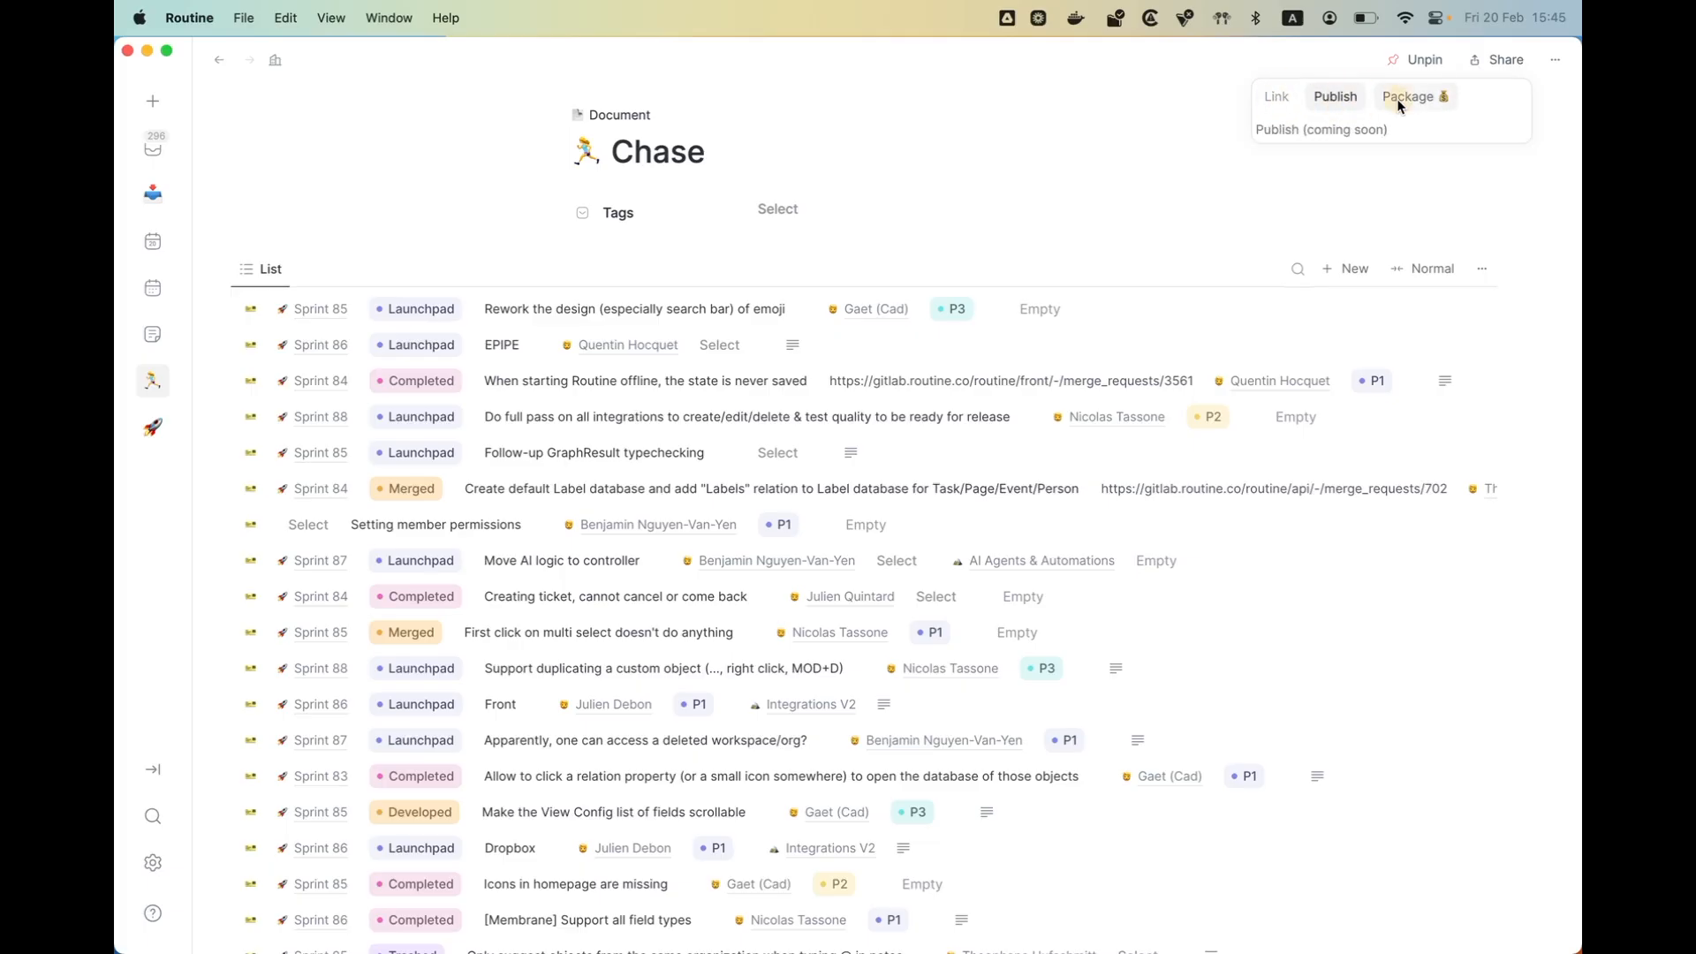
{"action": "left_click", "coordinate": [1409, 97]}
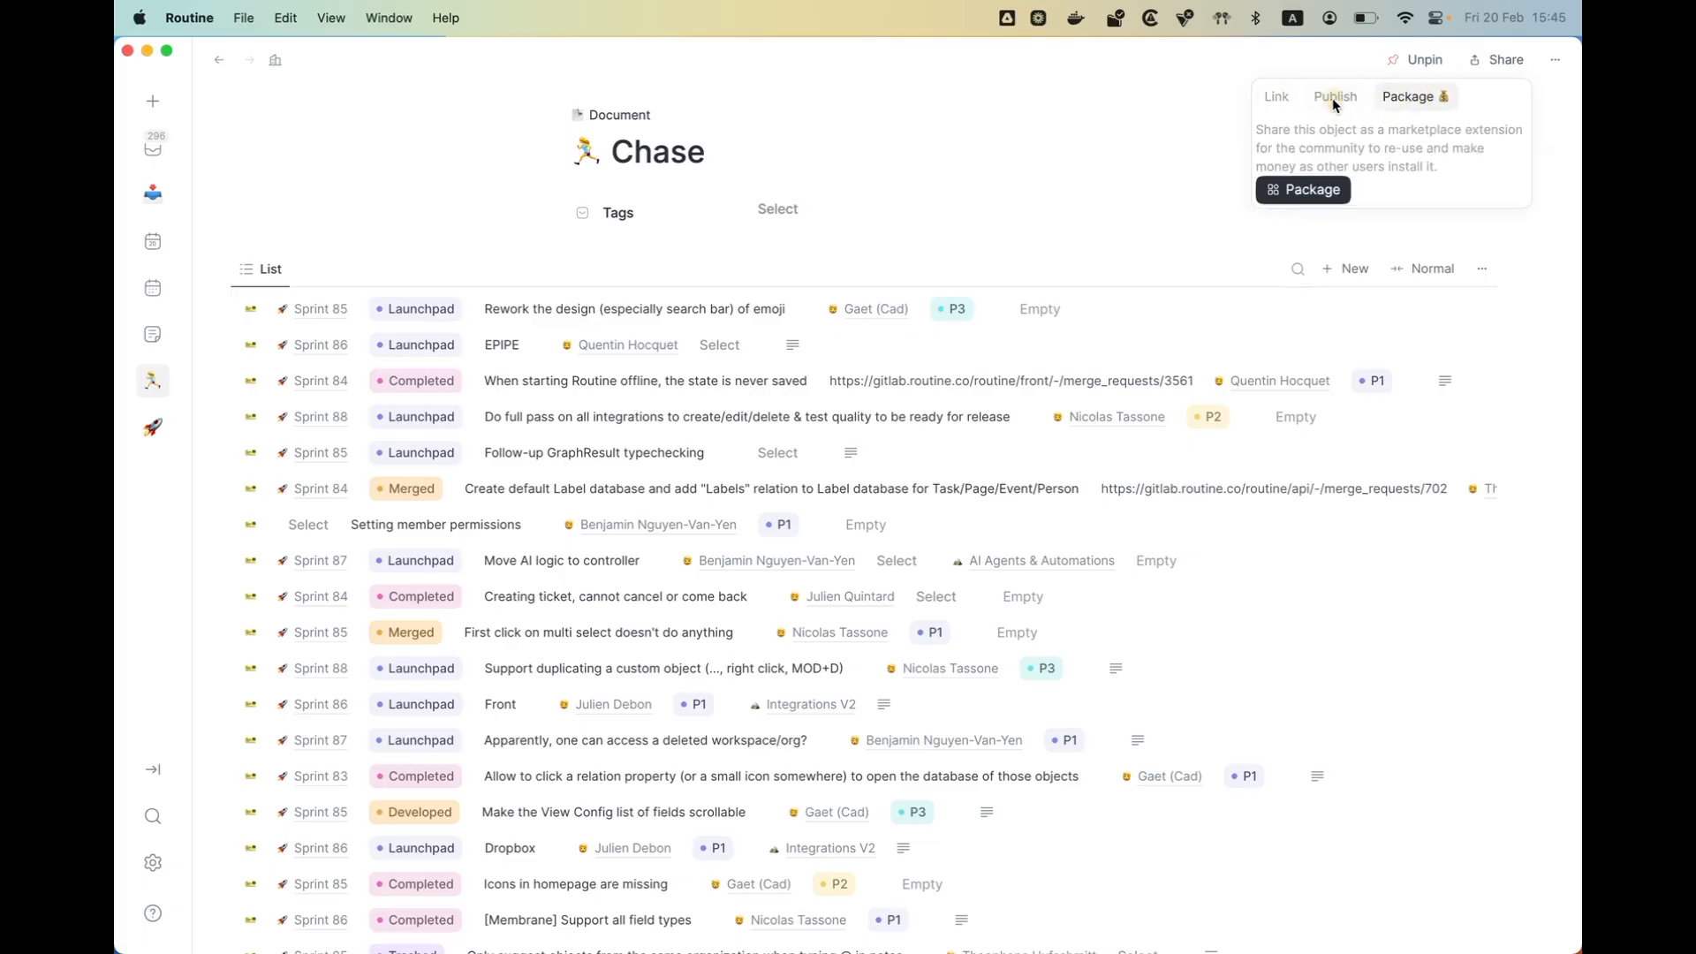
{"action": "left_click", "coordinate": [1314, 189]}
- Title the exported extension "My extension"
{"action": "left_click", "coordinate": [697, 358]}
{"action": "type", "text": "My extens"}
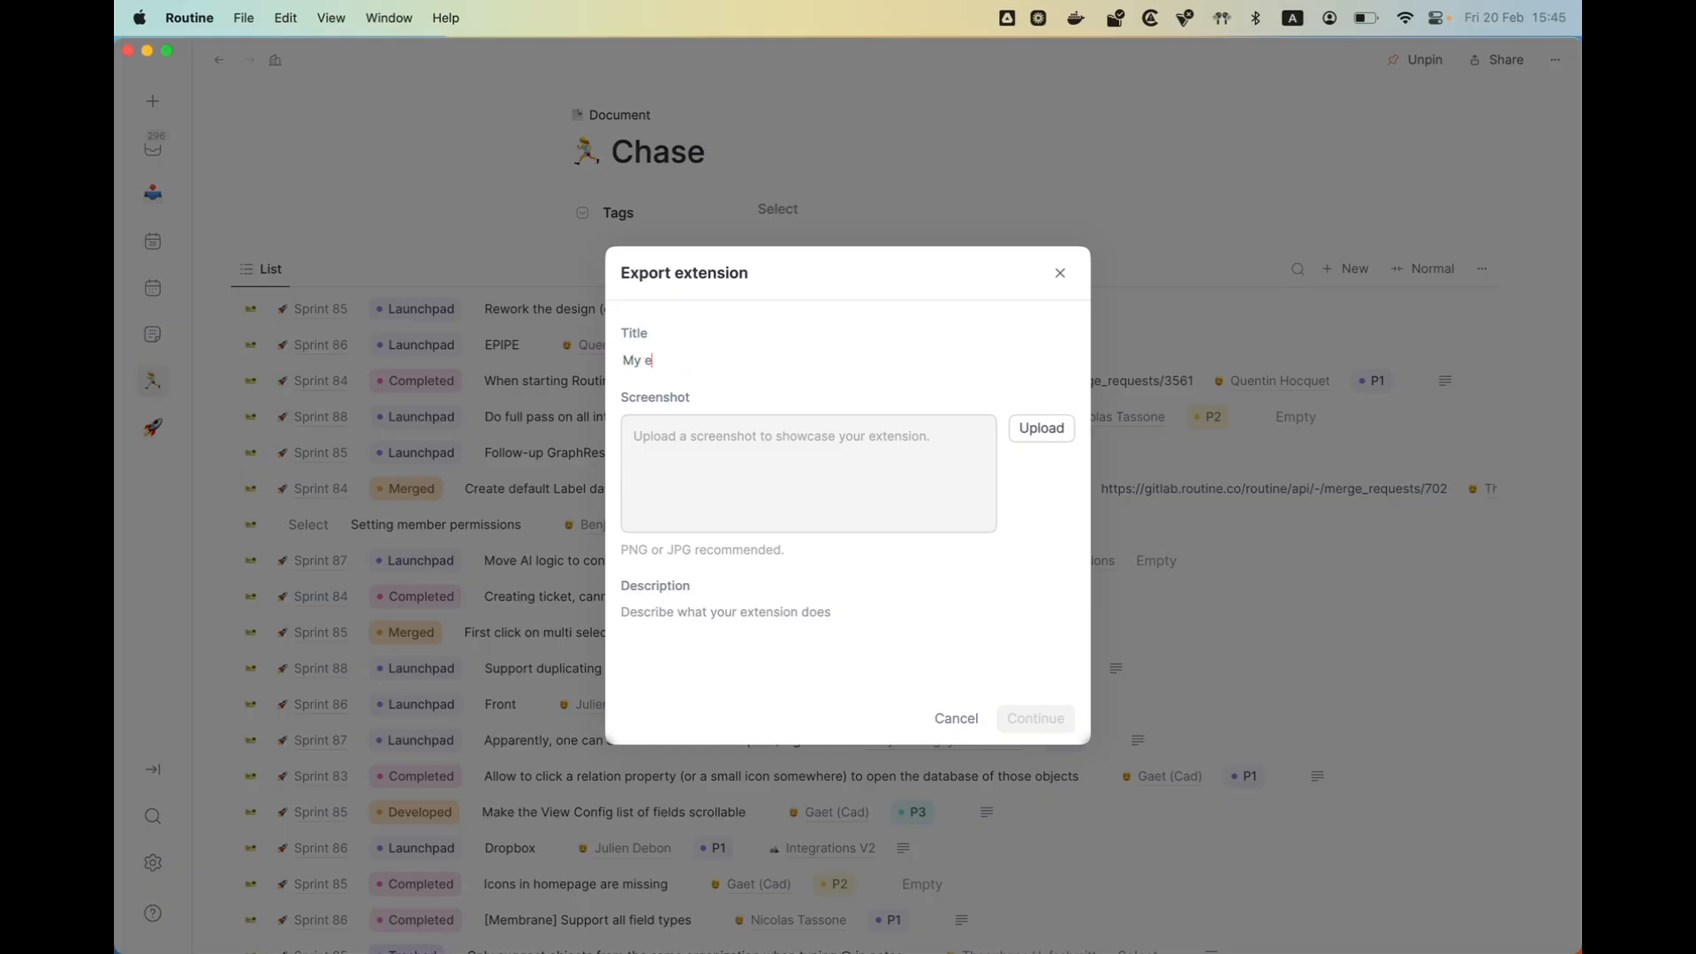
{"action": "type", "text": "tionion"}
- Upload the Camping JPG from Downloads as the extension's screenshot, describe it as "owiejfoeiw" and continue to the export contents
{"action": "left_click", "coordinate": [1057, 428]}
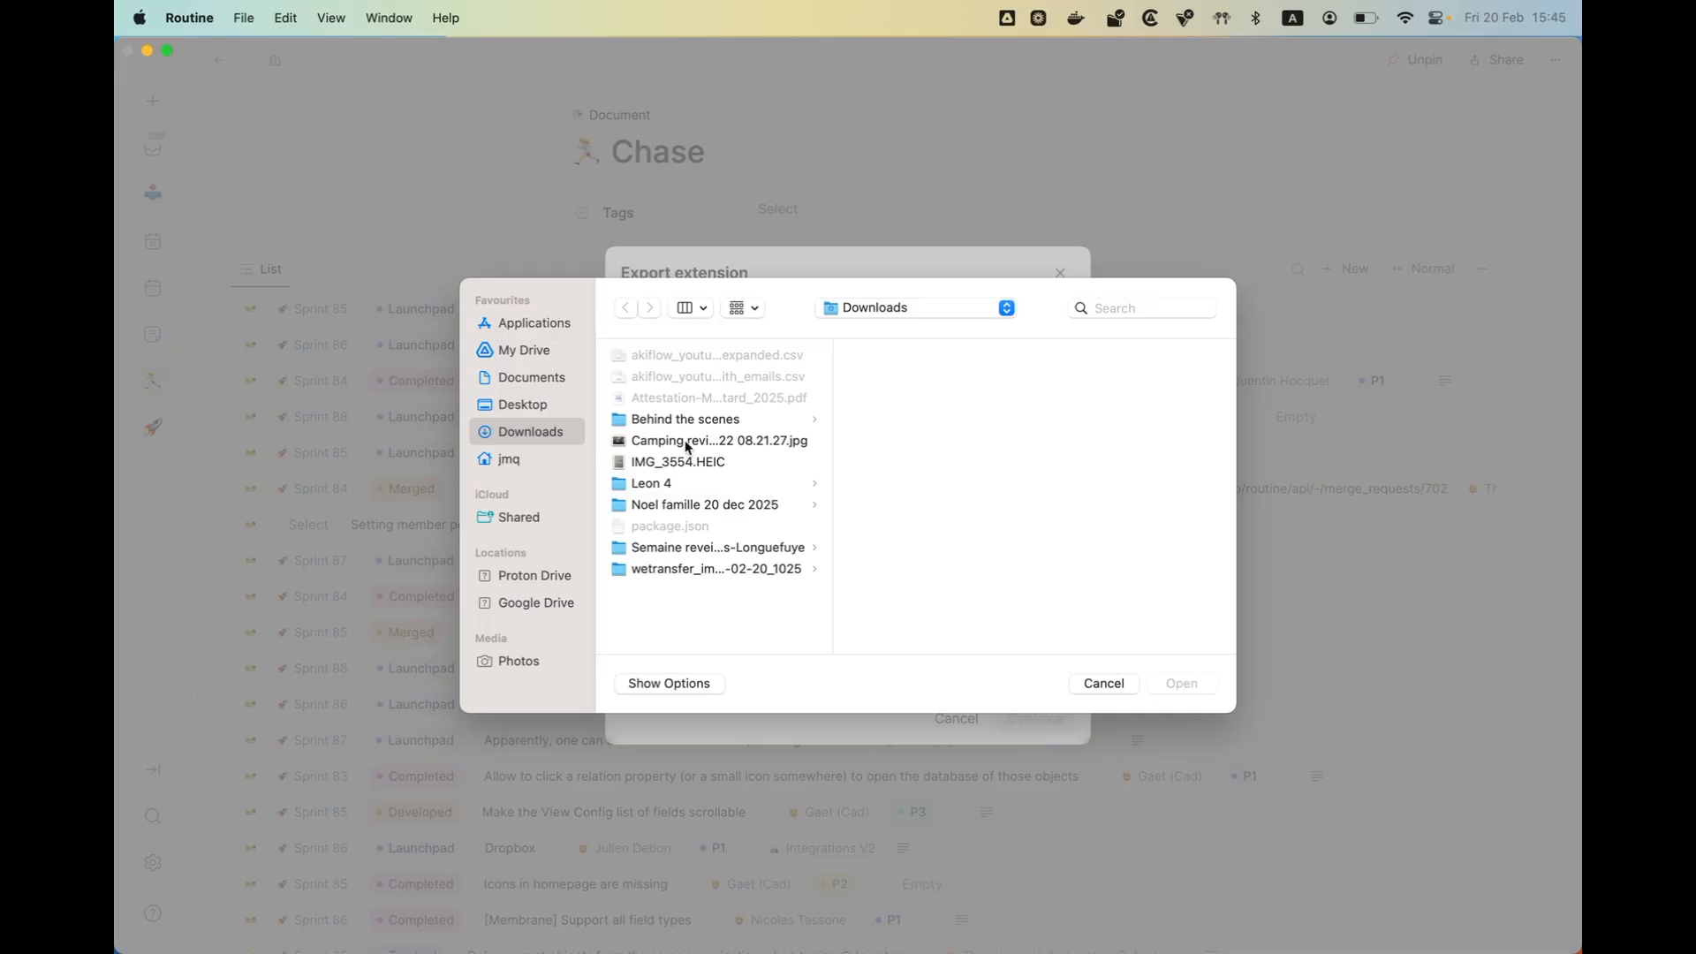
{"action": "double_click", "coordinate": [685, 440]}
{"action": "left_click", "coordinate": [681, 638]}
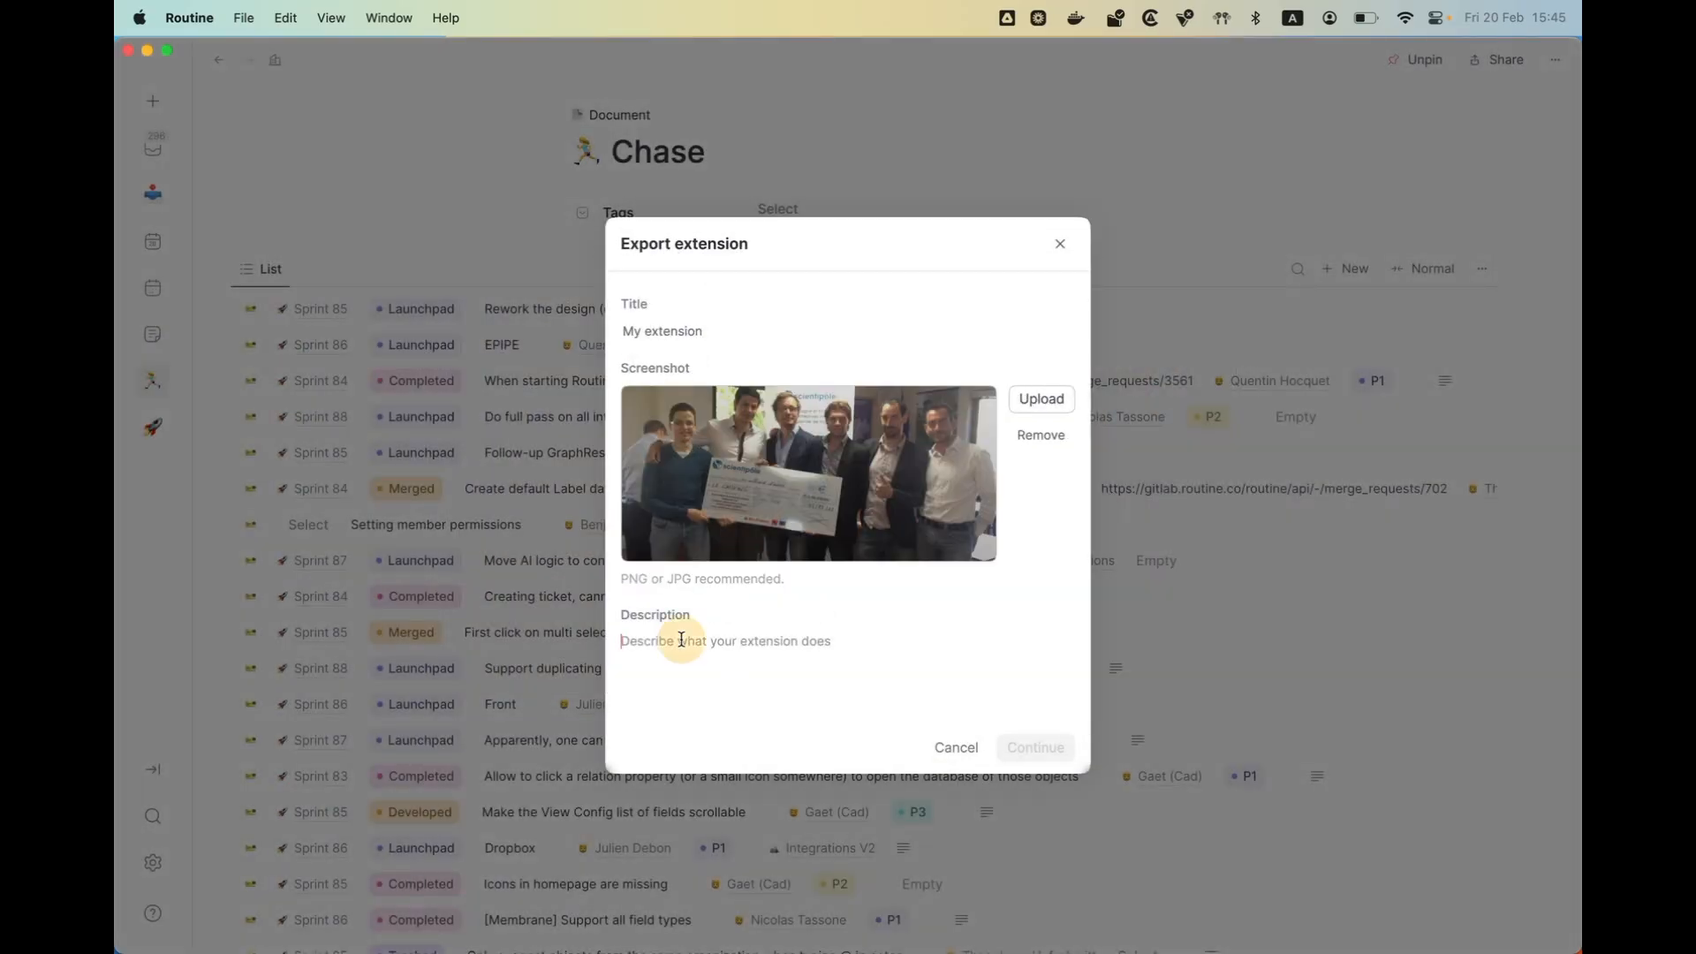
{"action": "type", "text": "camping"}
{"action": "left_click", "coordinate": [1032, 747]}
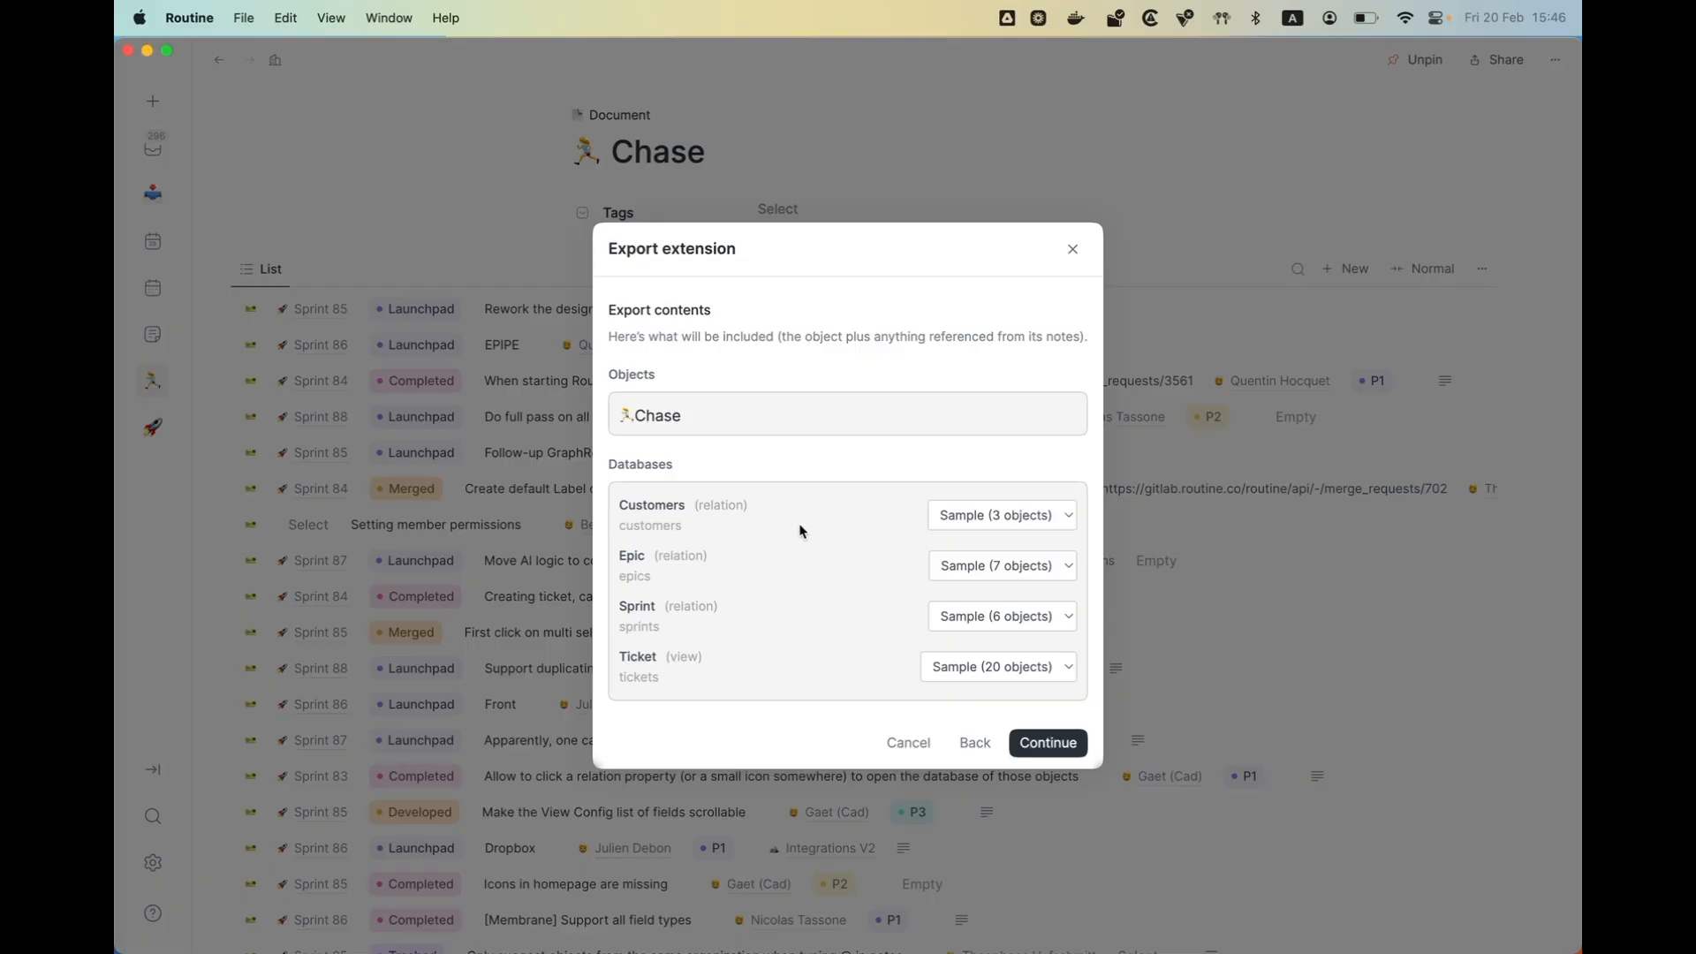
- Set the Customers and Epic databases to None so that none of their objects are exported
{"action": "left_click", "coordinate": [969, 523]}
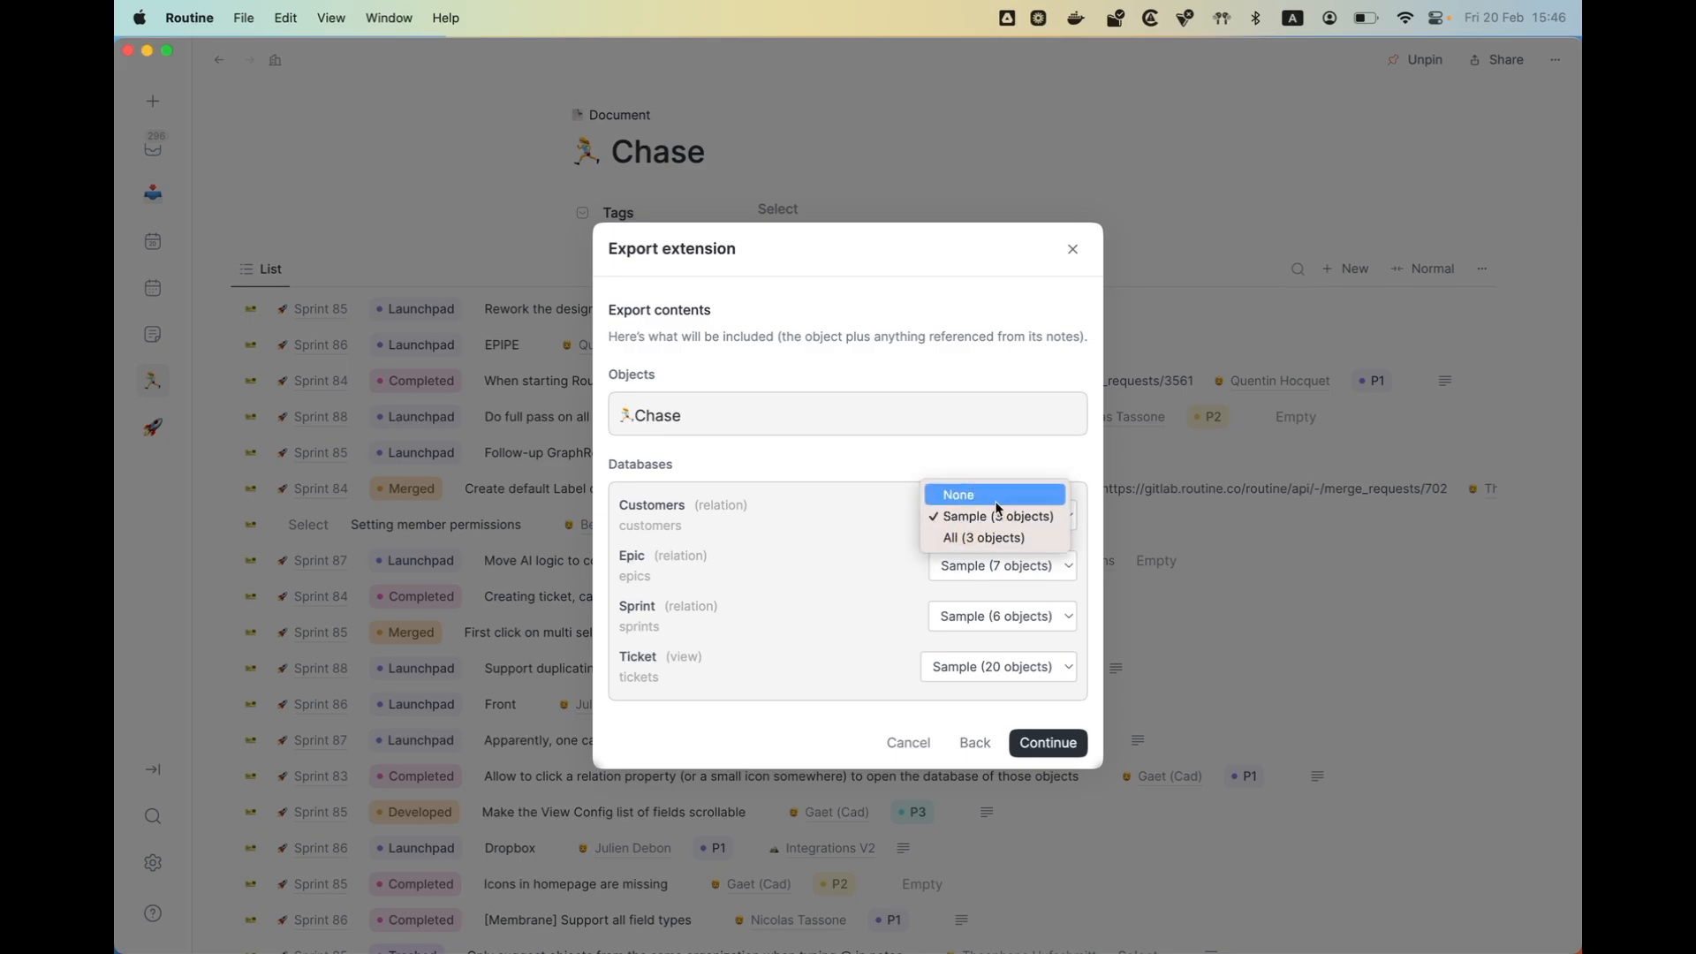
{"action": "left_click", "coordinate": [996, 499]}
{"action": "left_click", "coordinate": [979, 559]}
{"action": "left_click", "coordinate": [976, 547]}
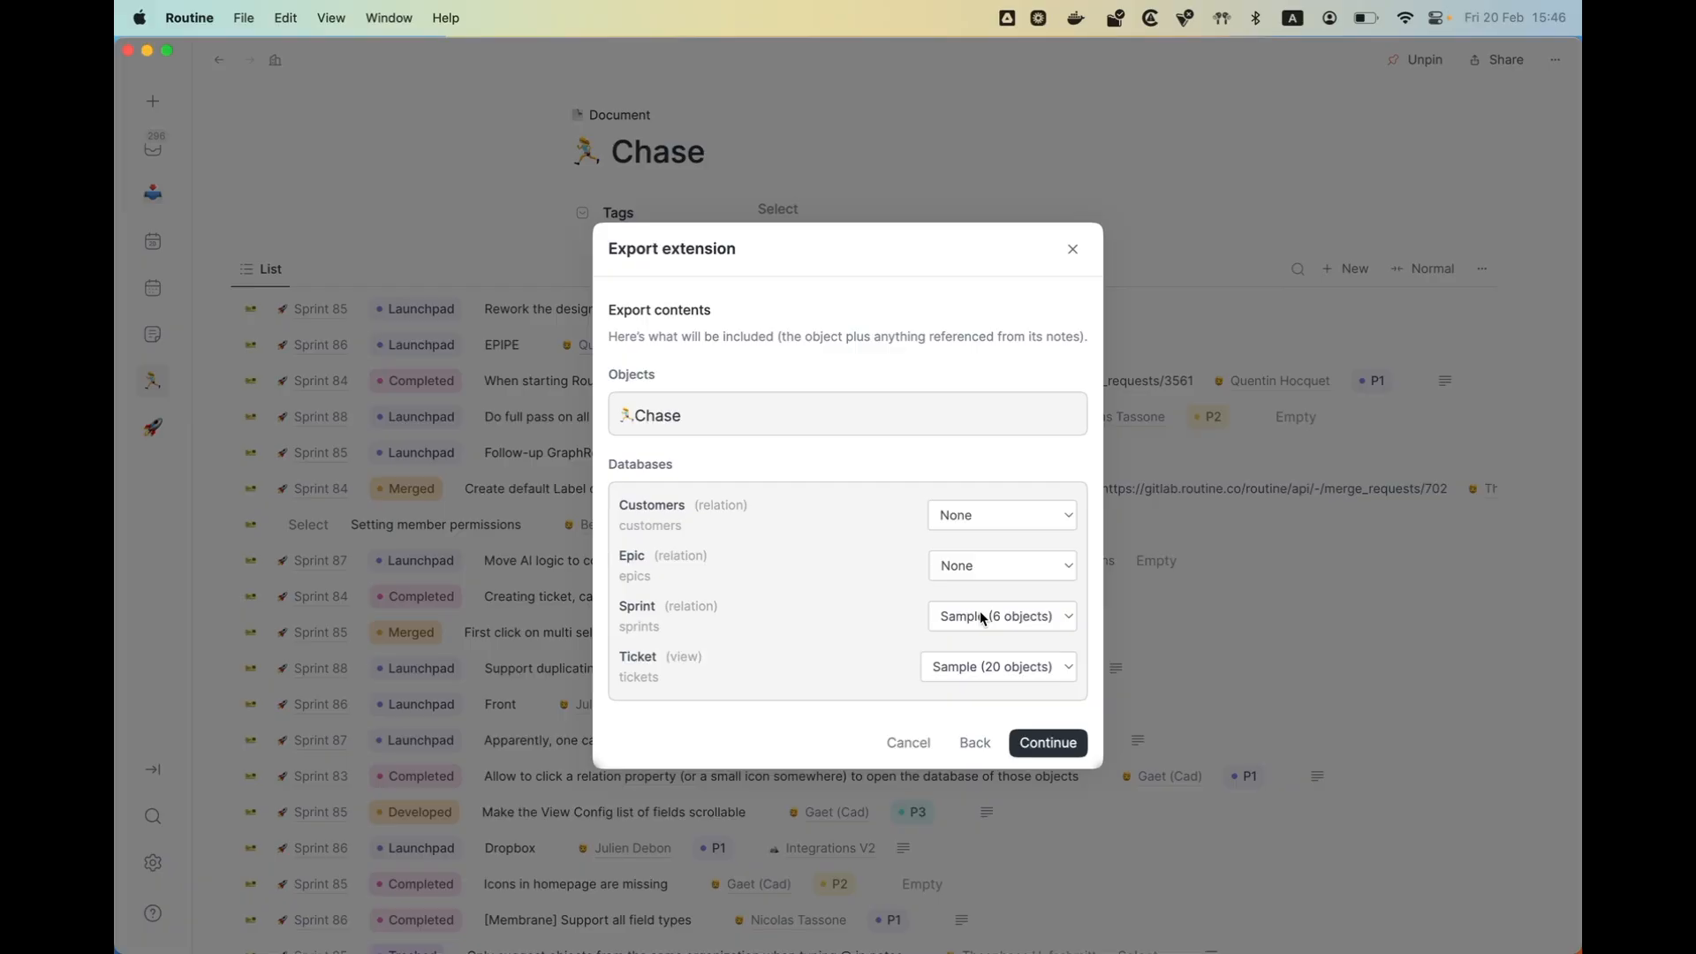
- Set the Epic and Customers databases to export All of their objects and check the options for Ticket
{"action": "left_click", "coordinate": [977, 562]}
{"action": "left_click", "coordinate": [978, 608]}
{"action": "left_click", "coordinate": [966, 521]}
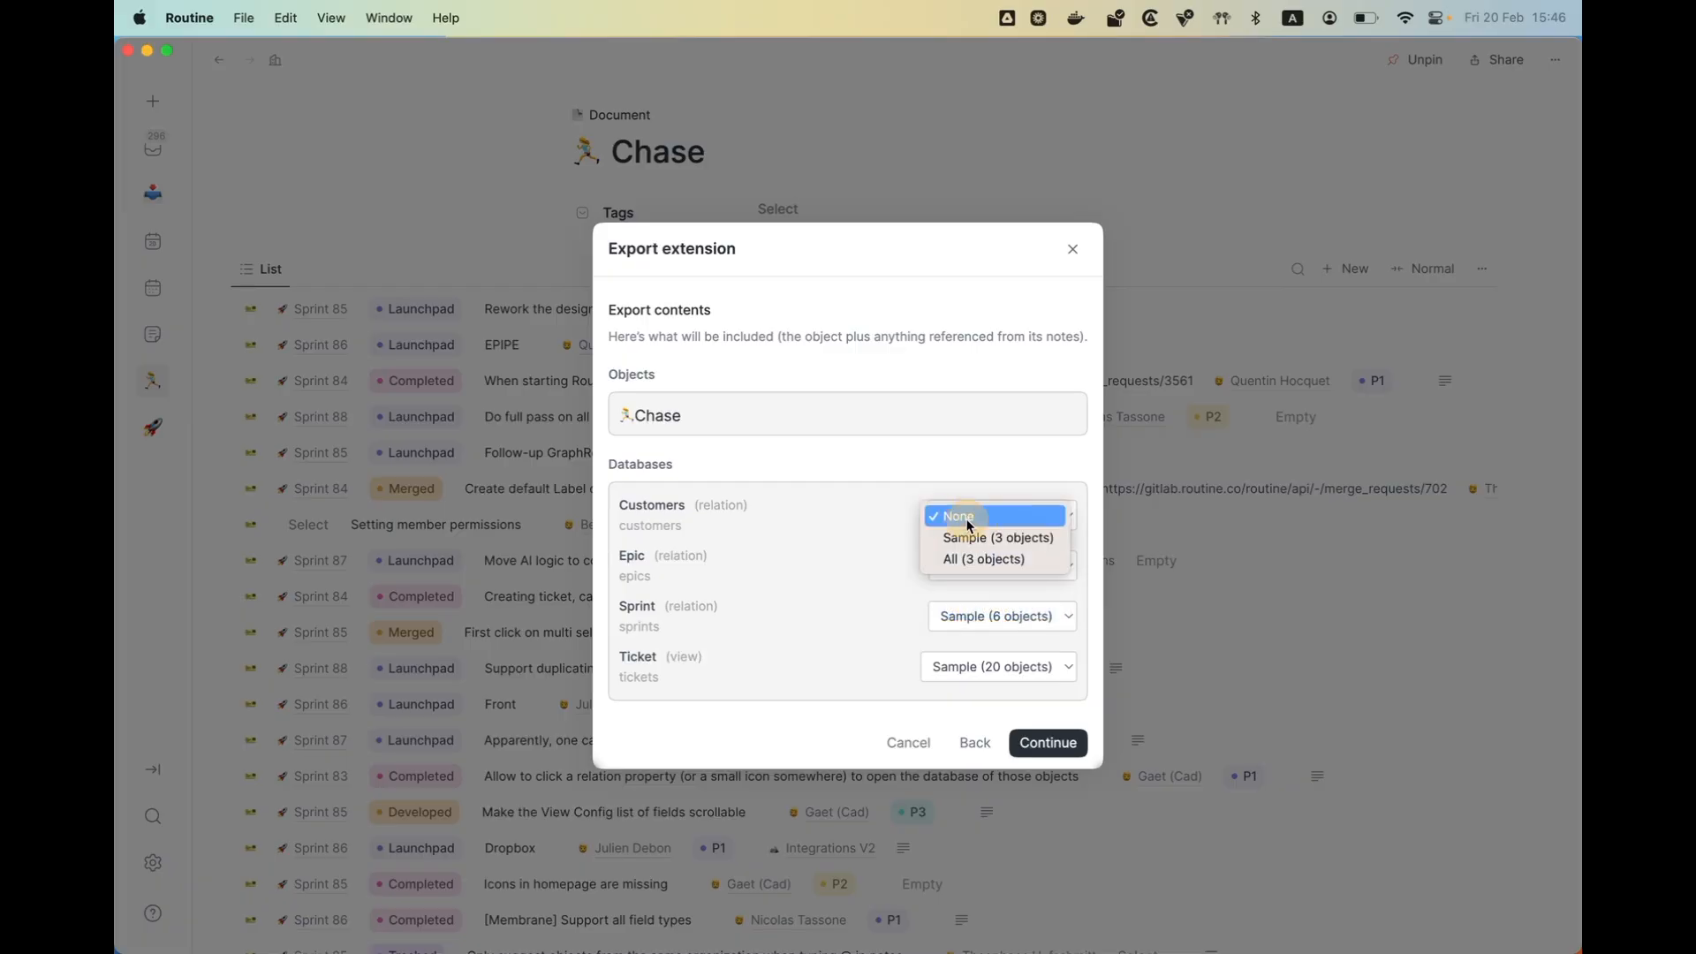
{"action": "left_click", "coordinate": [968, 558]}
{"action": "left_click", "coordinate": [952, 671]}
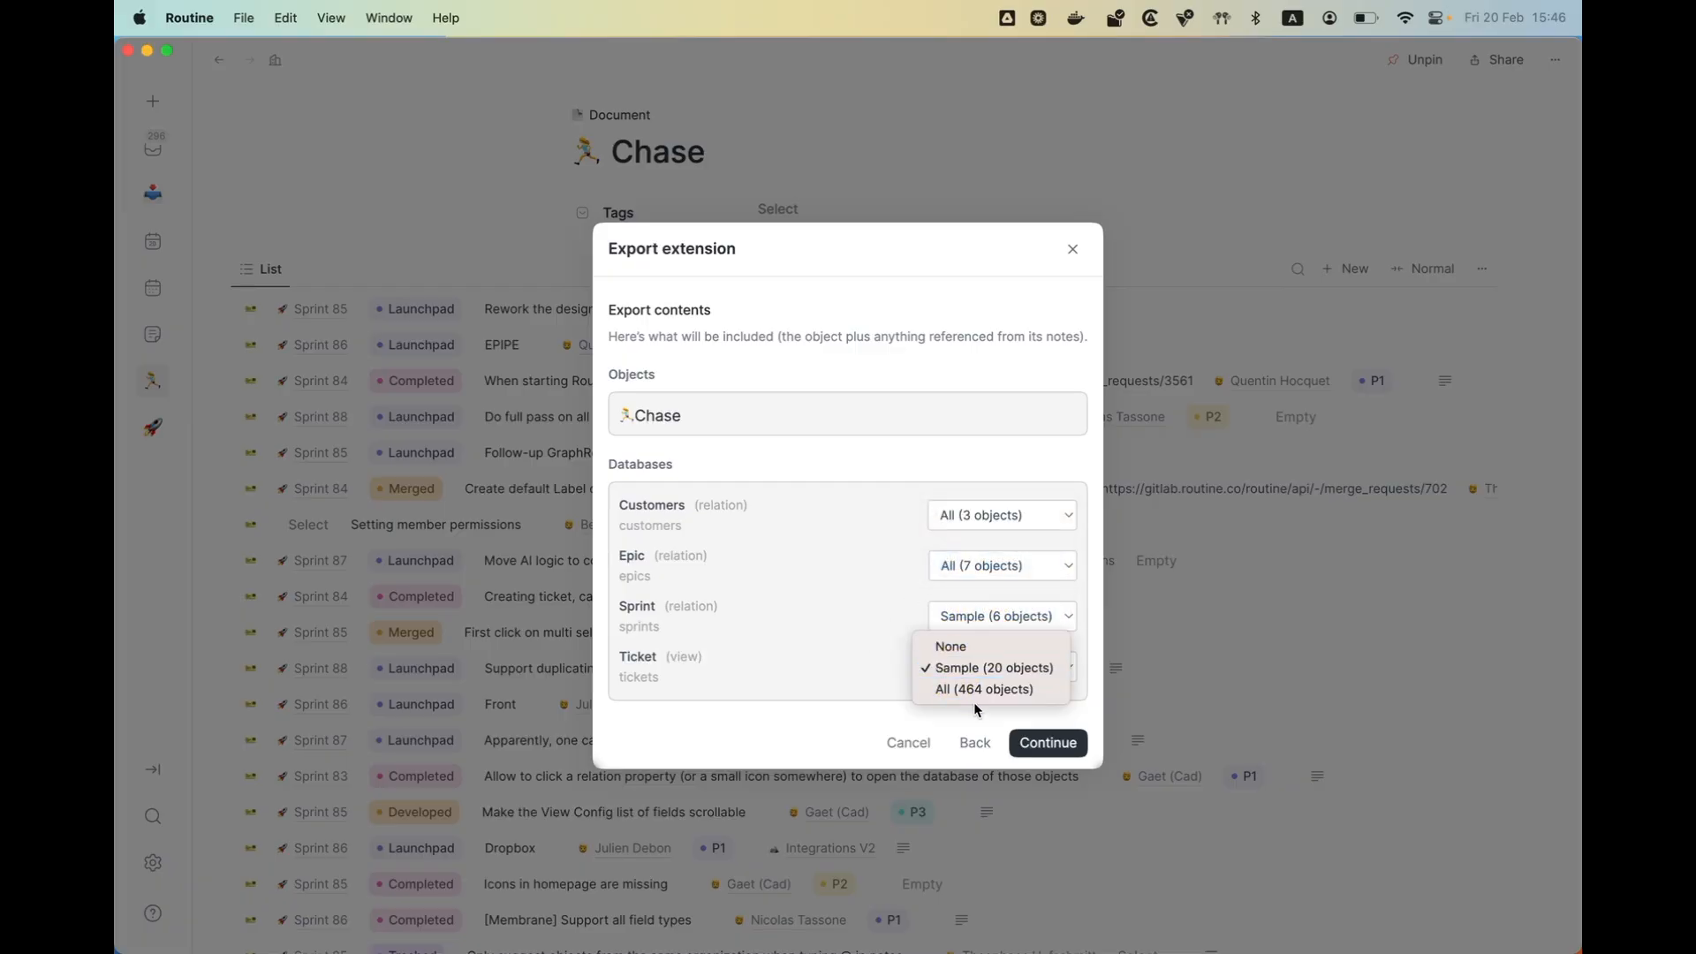
{"action": "left_click", "coordinate": [830, 658]}
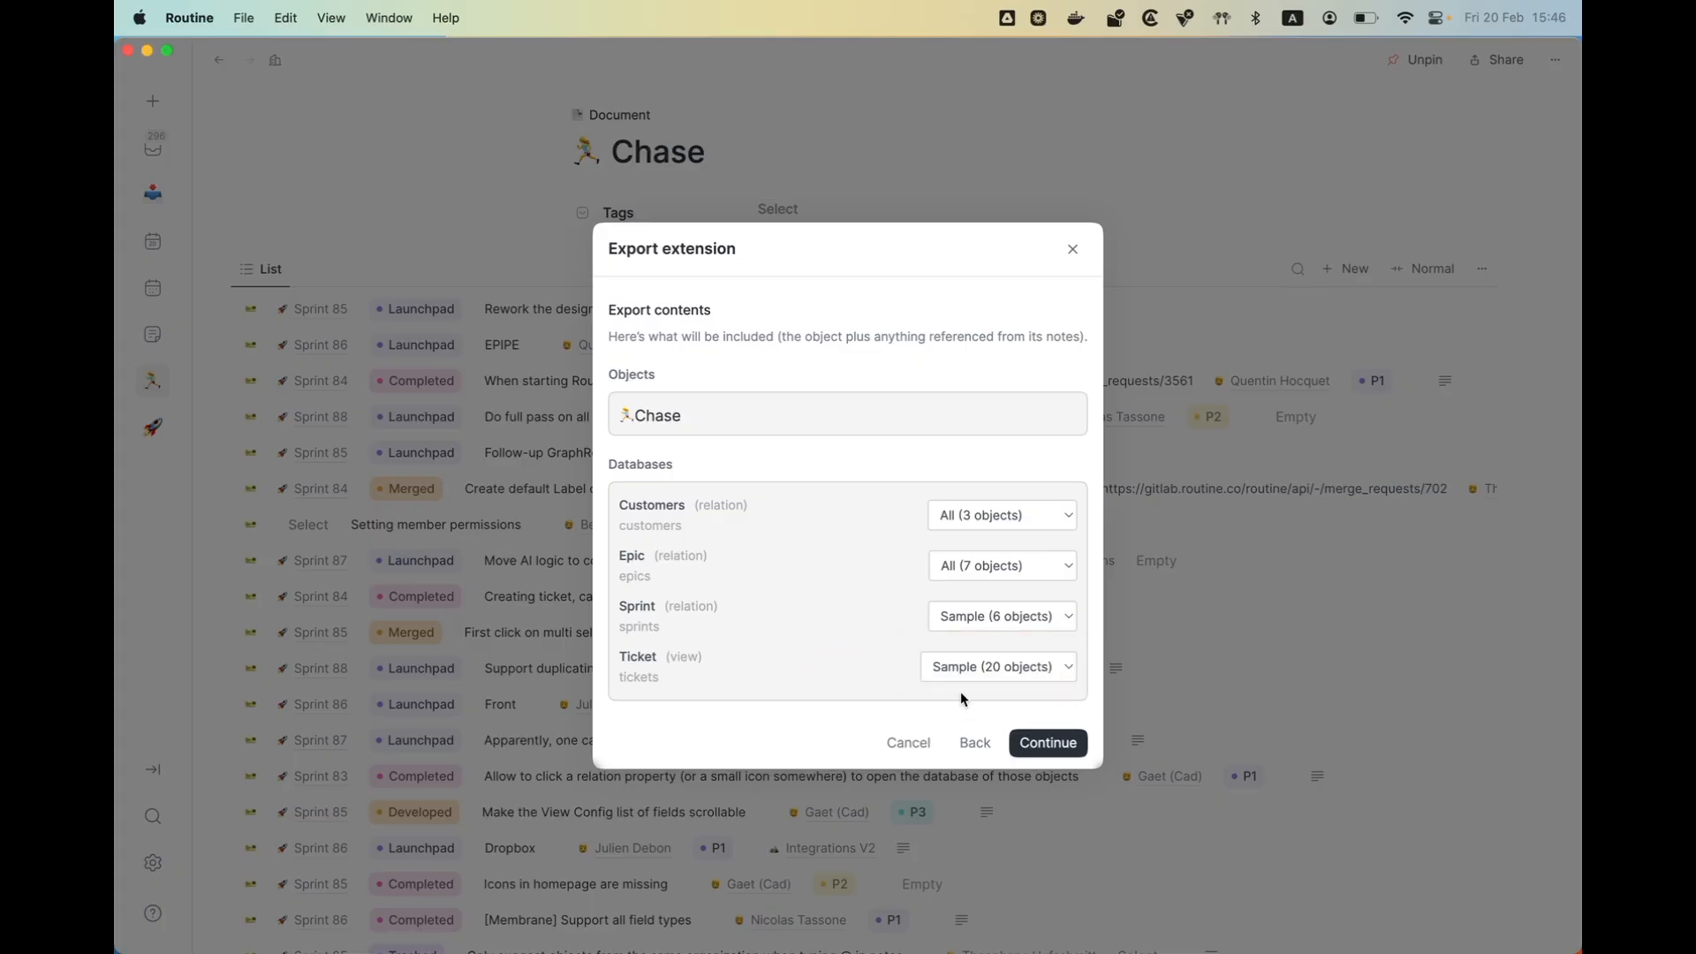
- Submit the extension from its summary and save it as package.json in Downloads
{"action": "left_click", "coordinate": [1044, 738]}
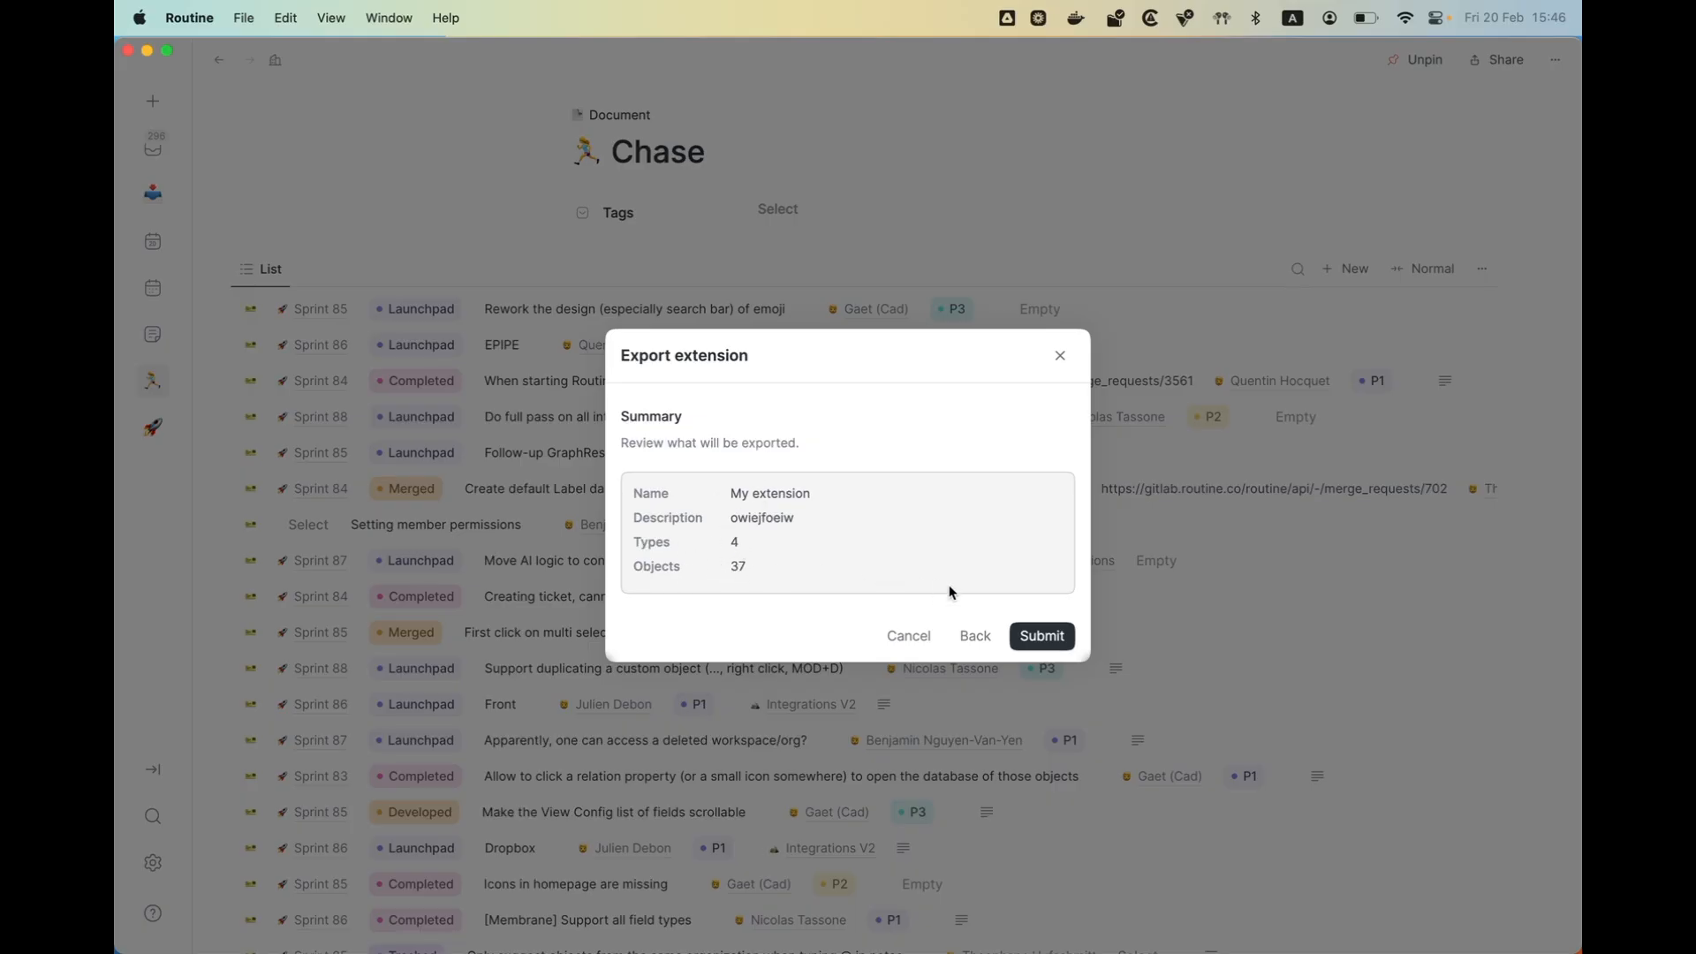
{"action": "left_click", "coordinate": [1036, 636]}
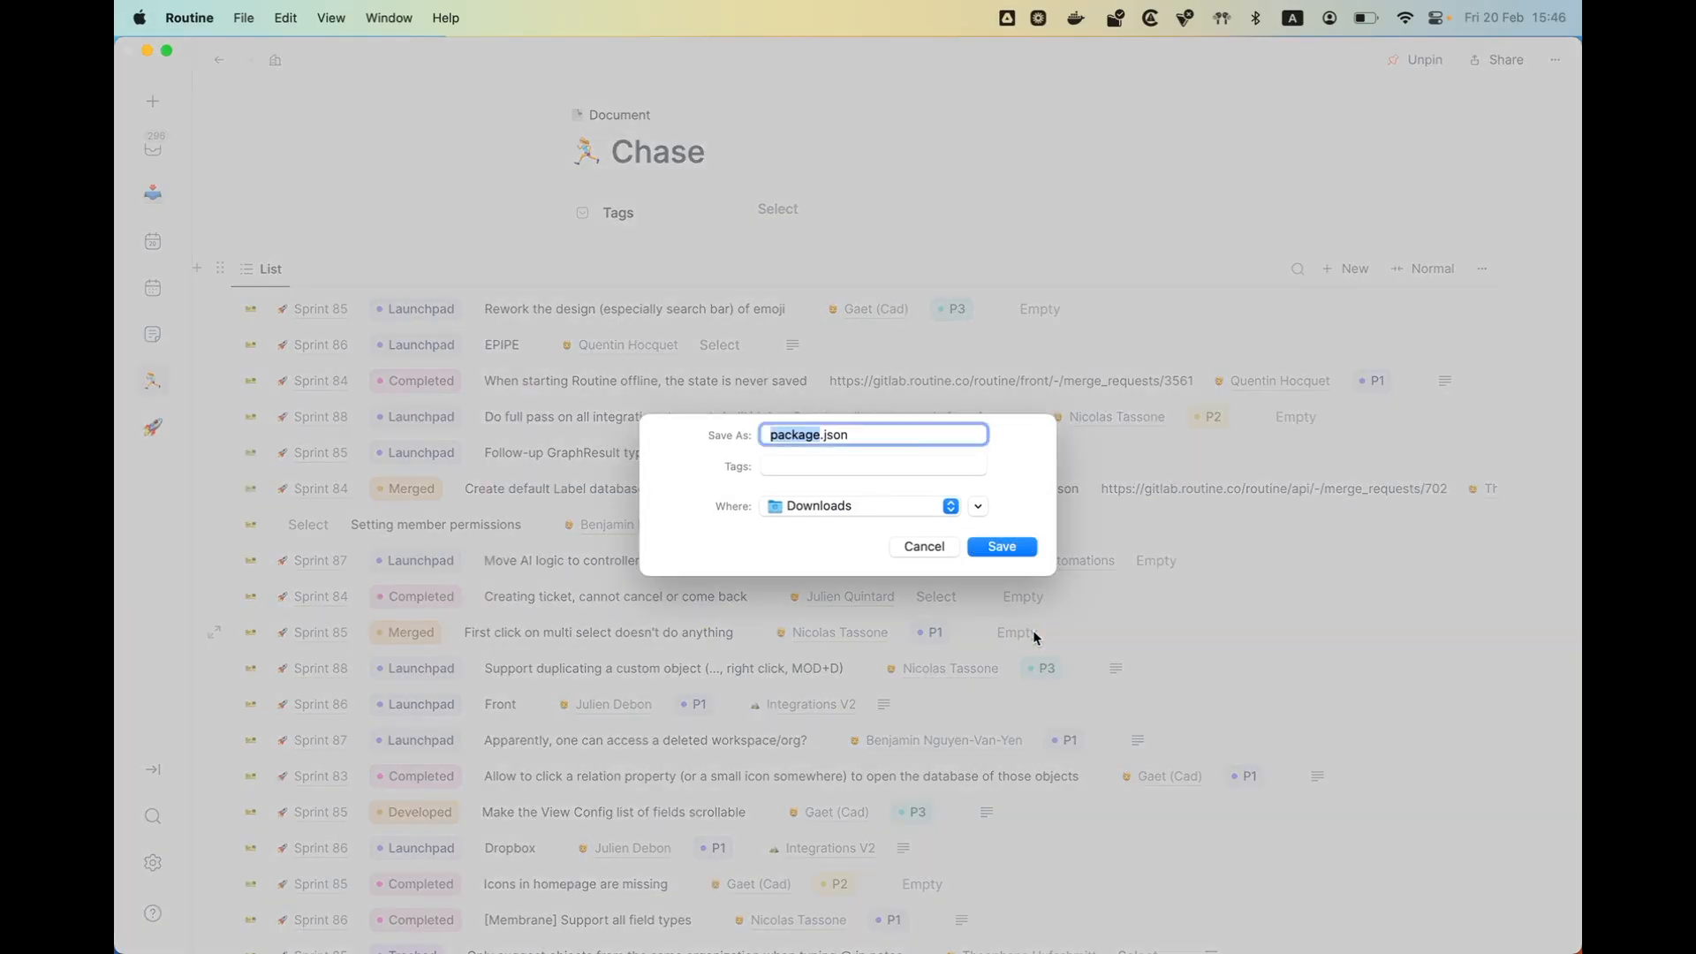
{"action": "key", "text": "Return"}
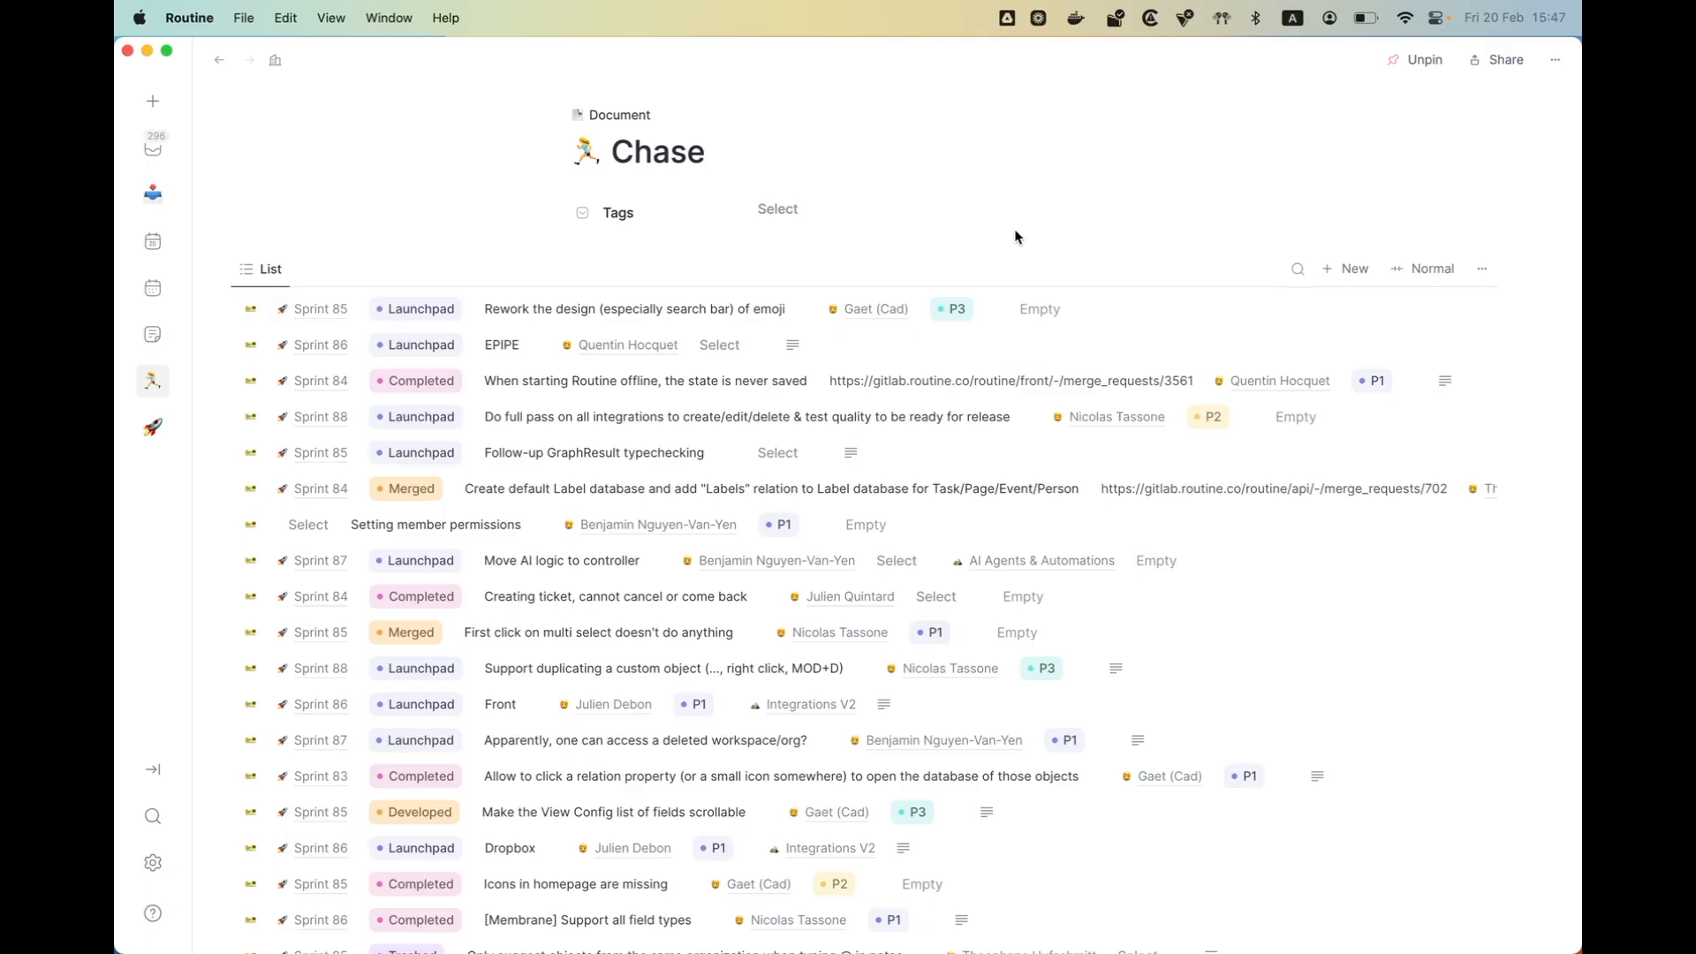
- Switch to Chrome and open the Marketplace page of routine.co in a new tab
{"action": "key", "text": "super+Tab"}
{"action": "key", "text": "super+t"}
{"action": "type", "text": "routine.co"}
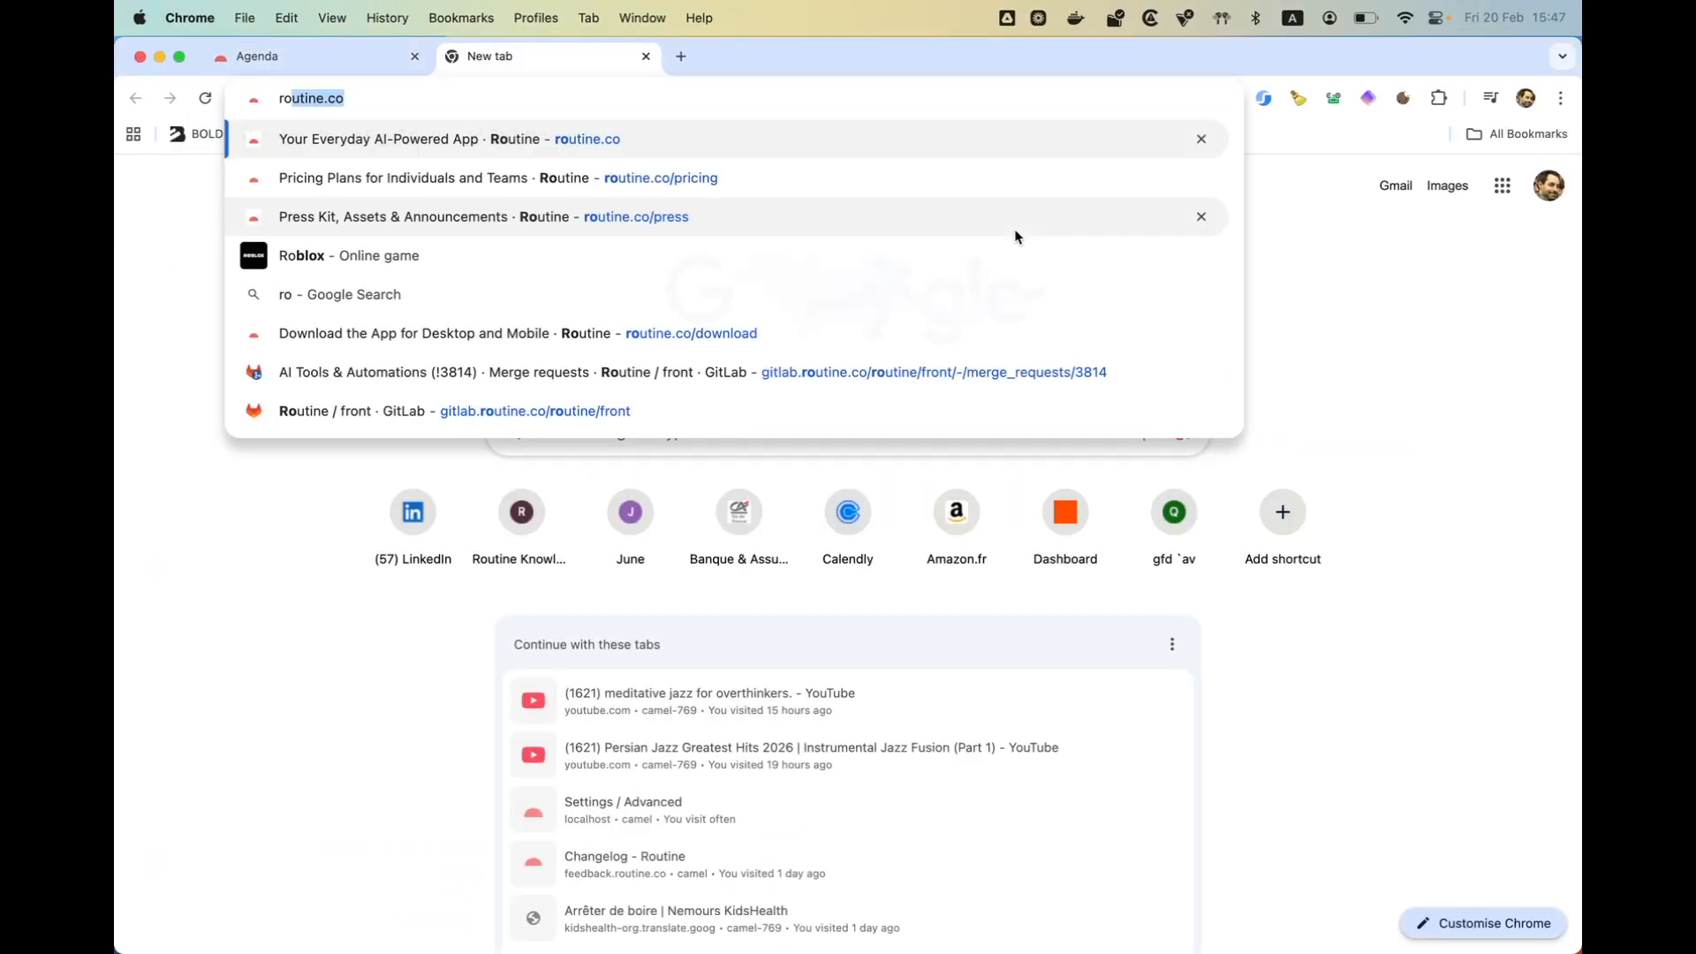
{"action": "key", "text": "Return"}
{"action": "left_click", "coordinate": [667, 196]}
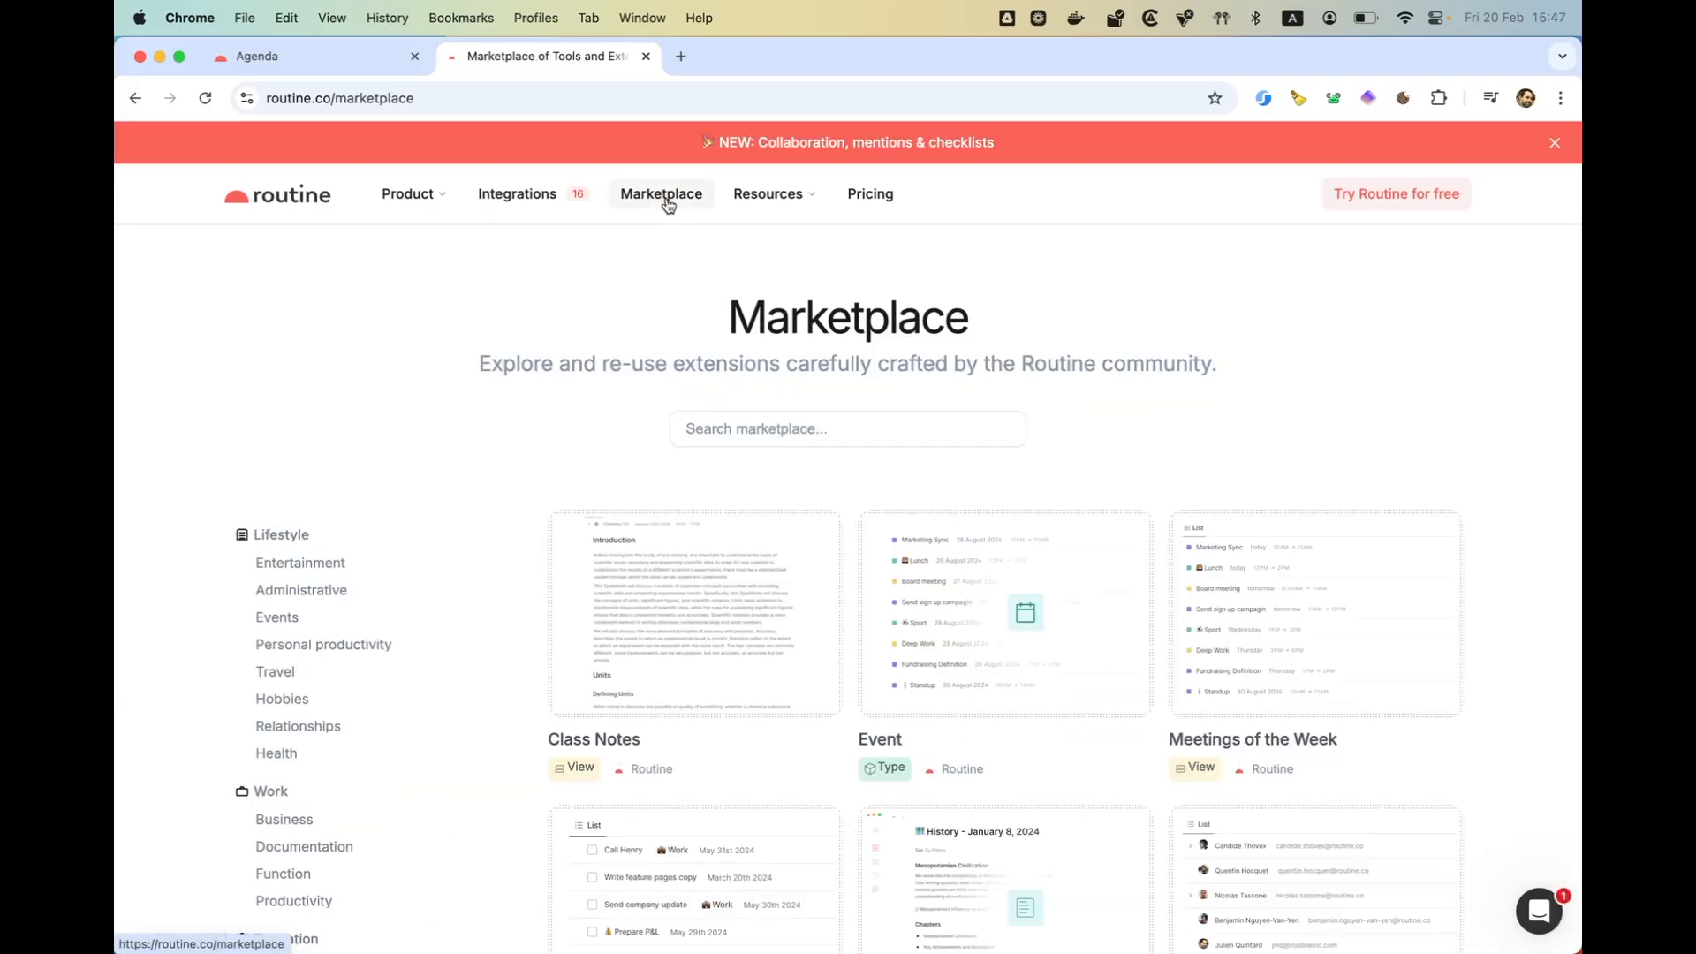
- Open the "What If" Brainstorming template from the marketplace listing and try its Install option
{"action": "scroll", "coordinate": [1051, 782], "scroll_direction": "down", "scroll_amount": 10}
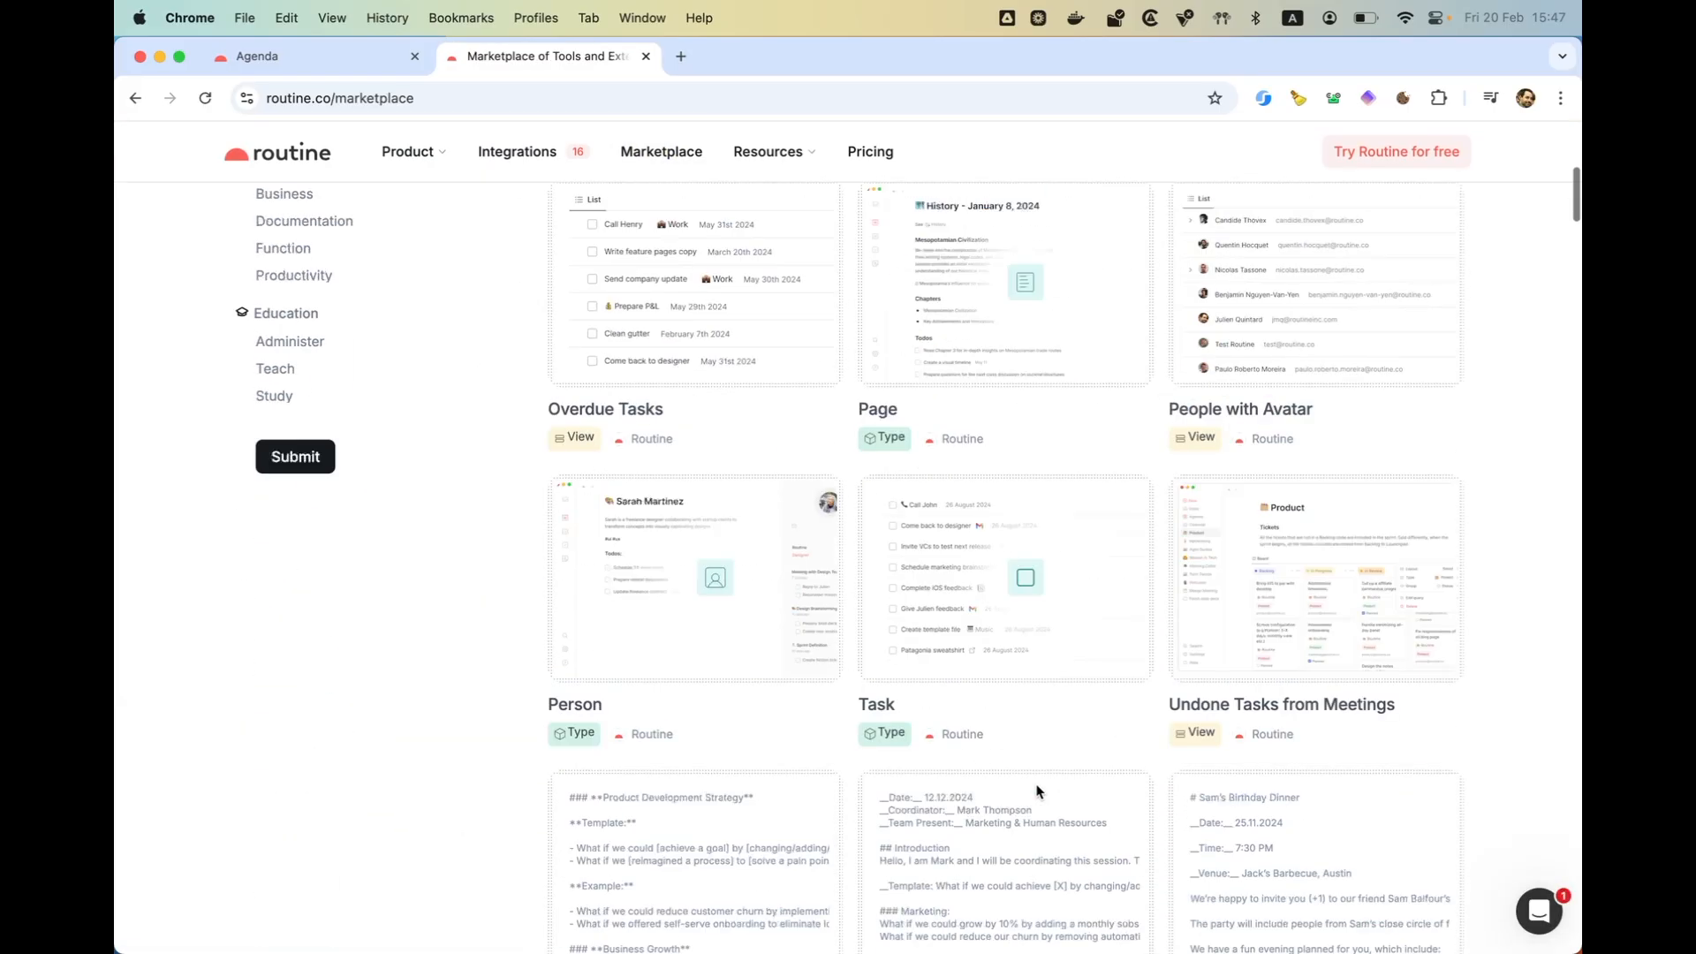
{"action": "left_click", "coordinate": [730, 855]}
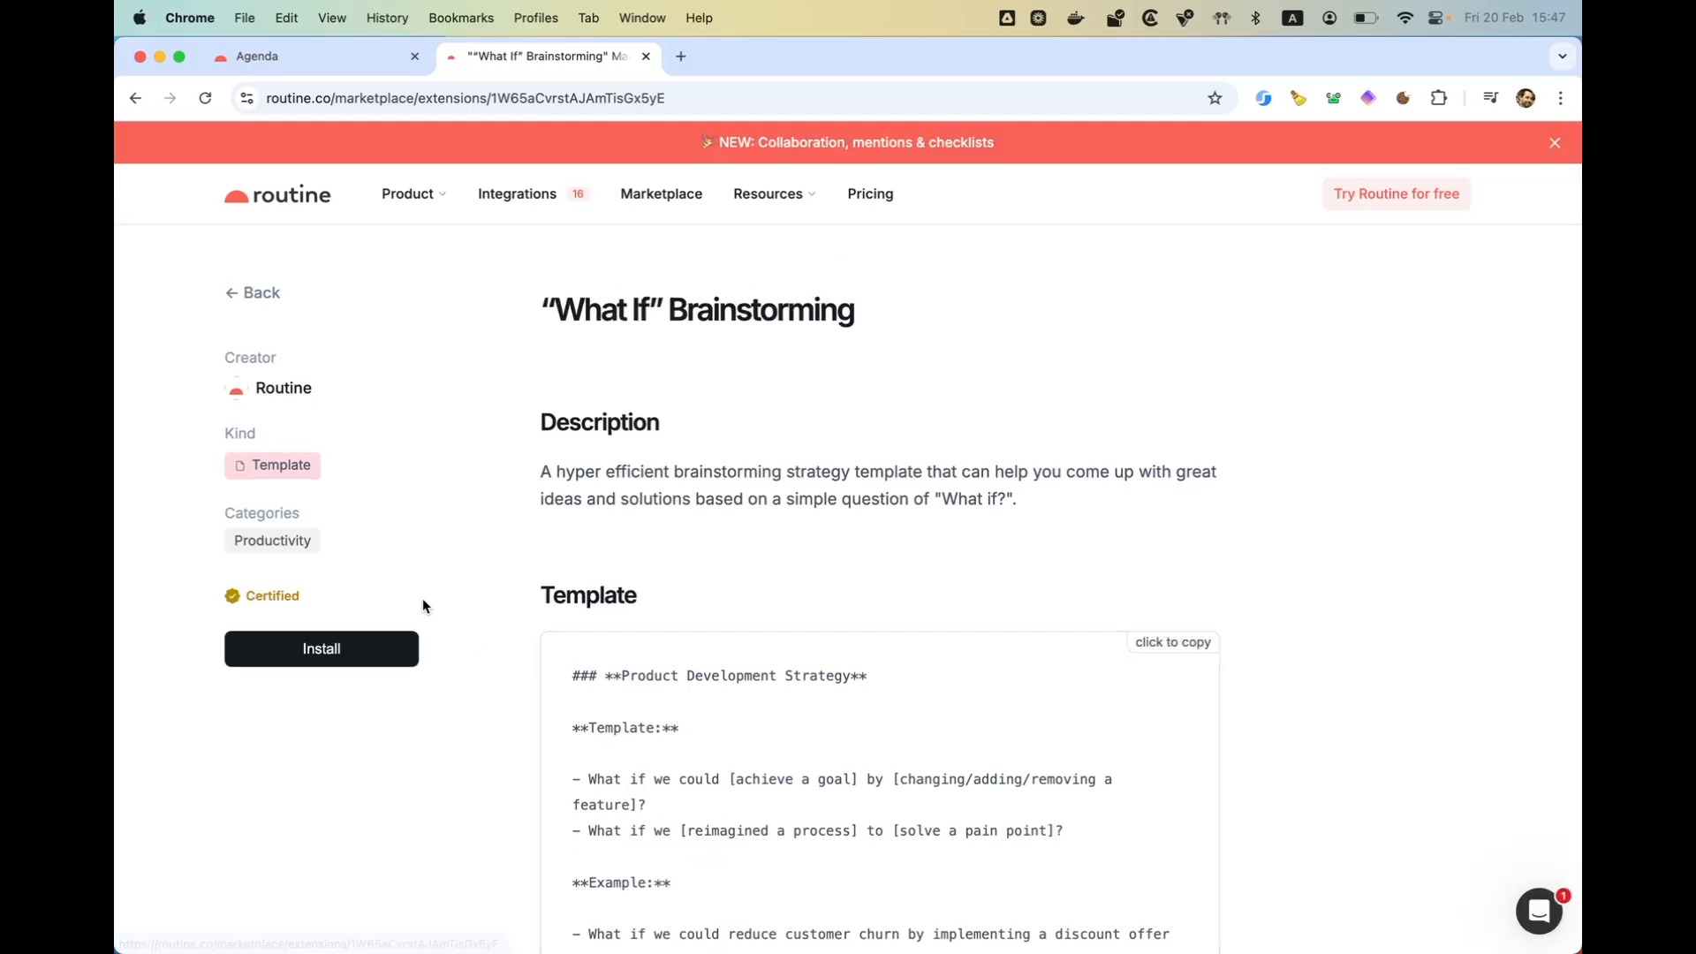
{"action": "left_click", "coordinate": [323, 650]}
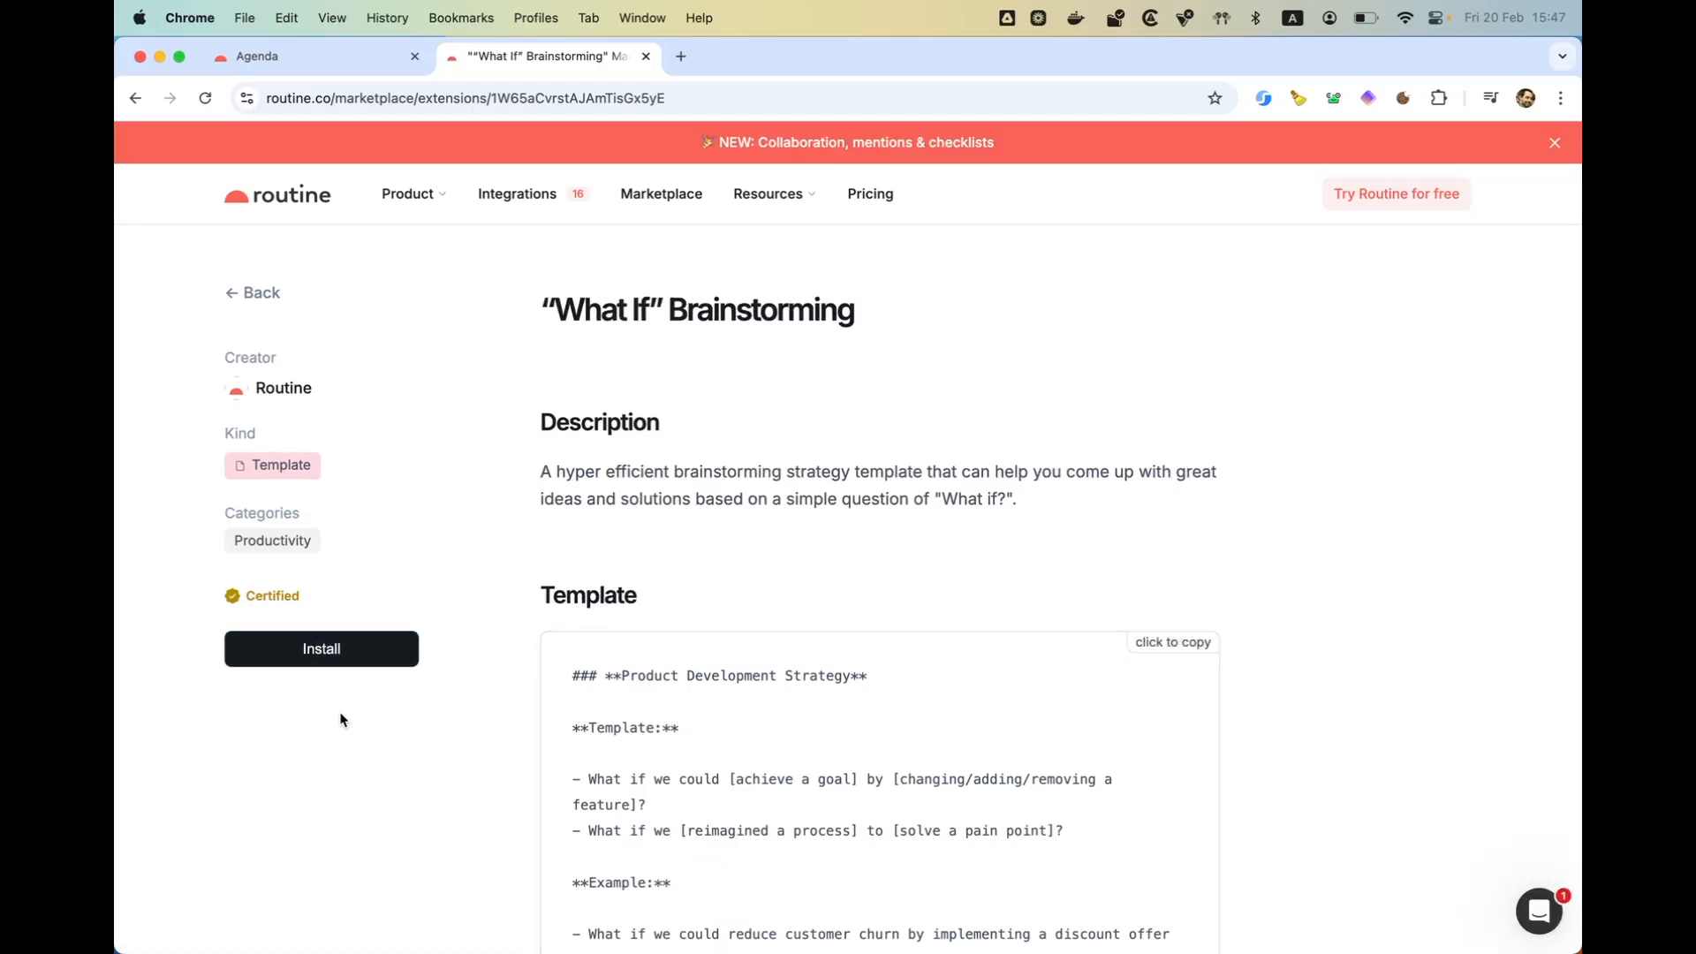
{"action": "key", "text": "super+l"}
{"action": "key", "text": "Left"}
{"action": "key", "text": "alt+Right"}
{"action": "key", "text": "alt+Right"}
{"action": "key", "text": "Right"}
{"action": "key", "text": "super+shift+Right"}
{"action": "type", "text": "ins"}
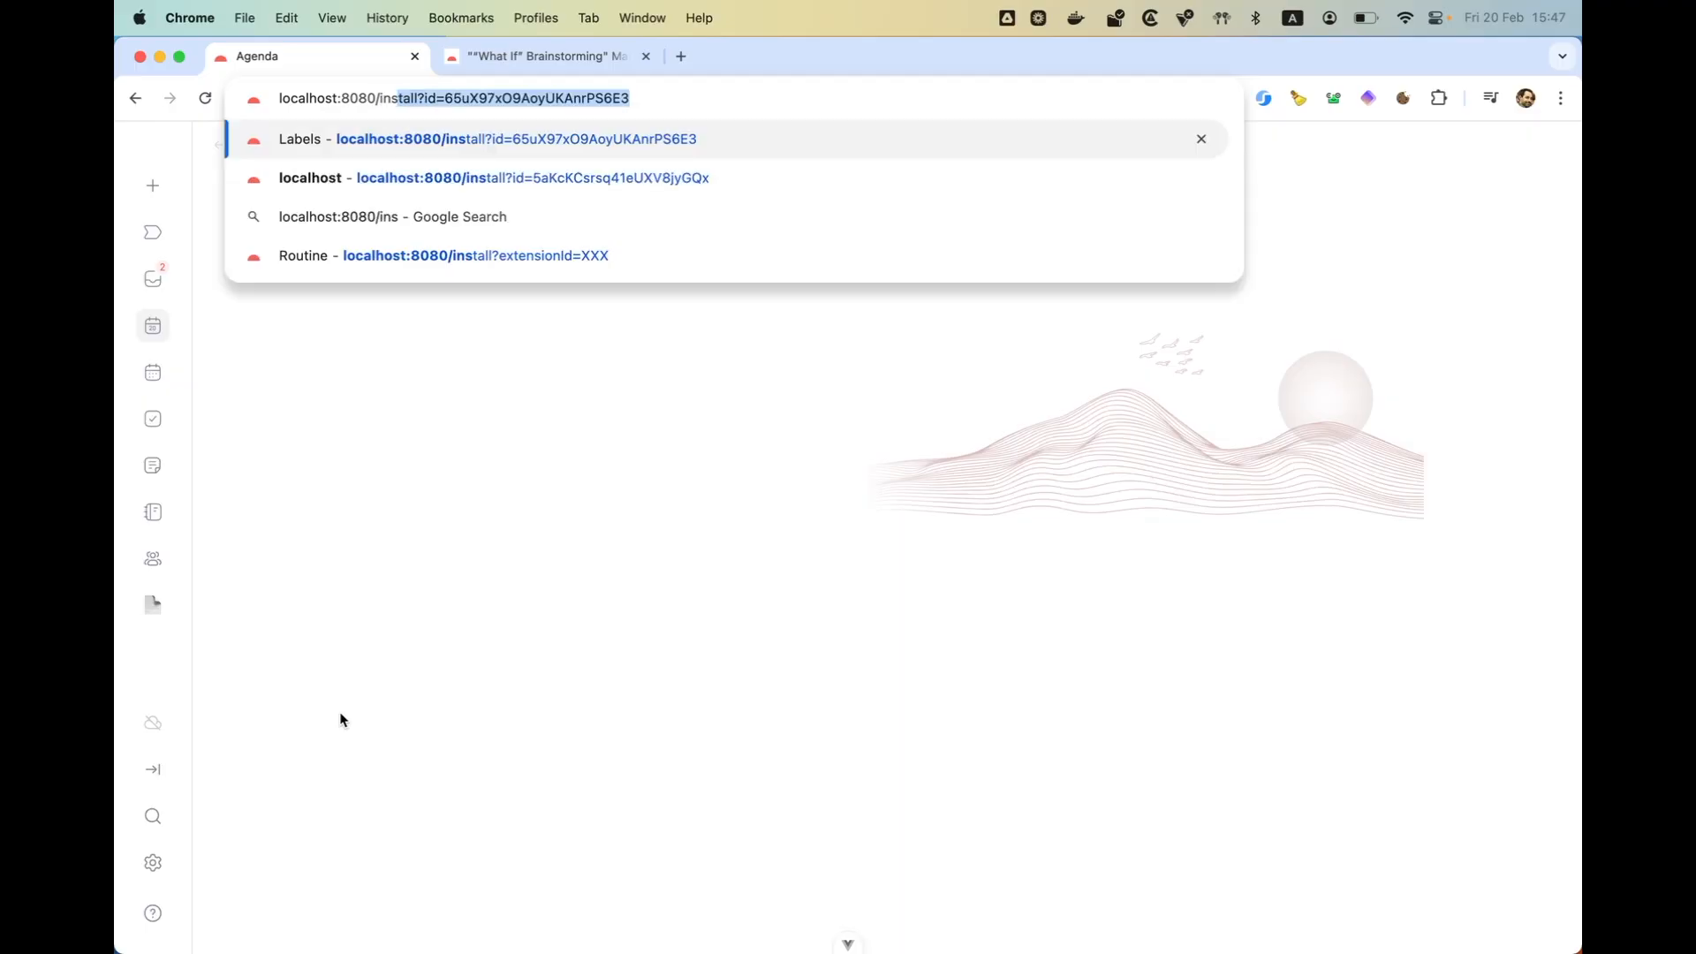
{"action": "key", "text": "Return"}
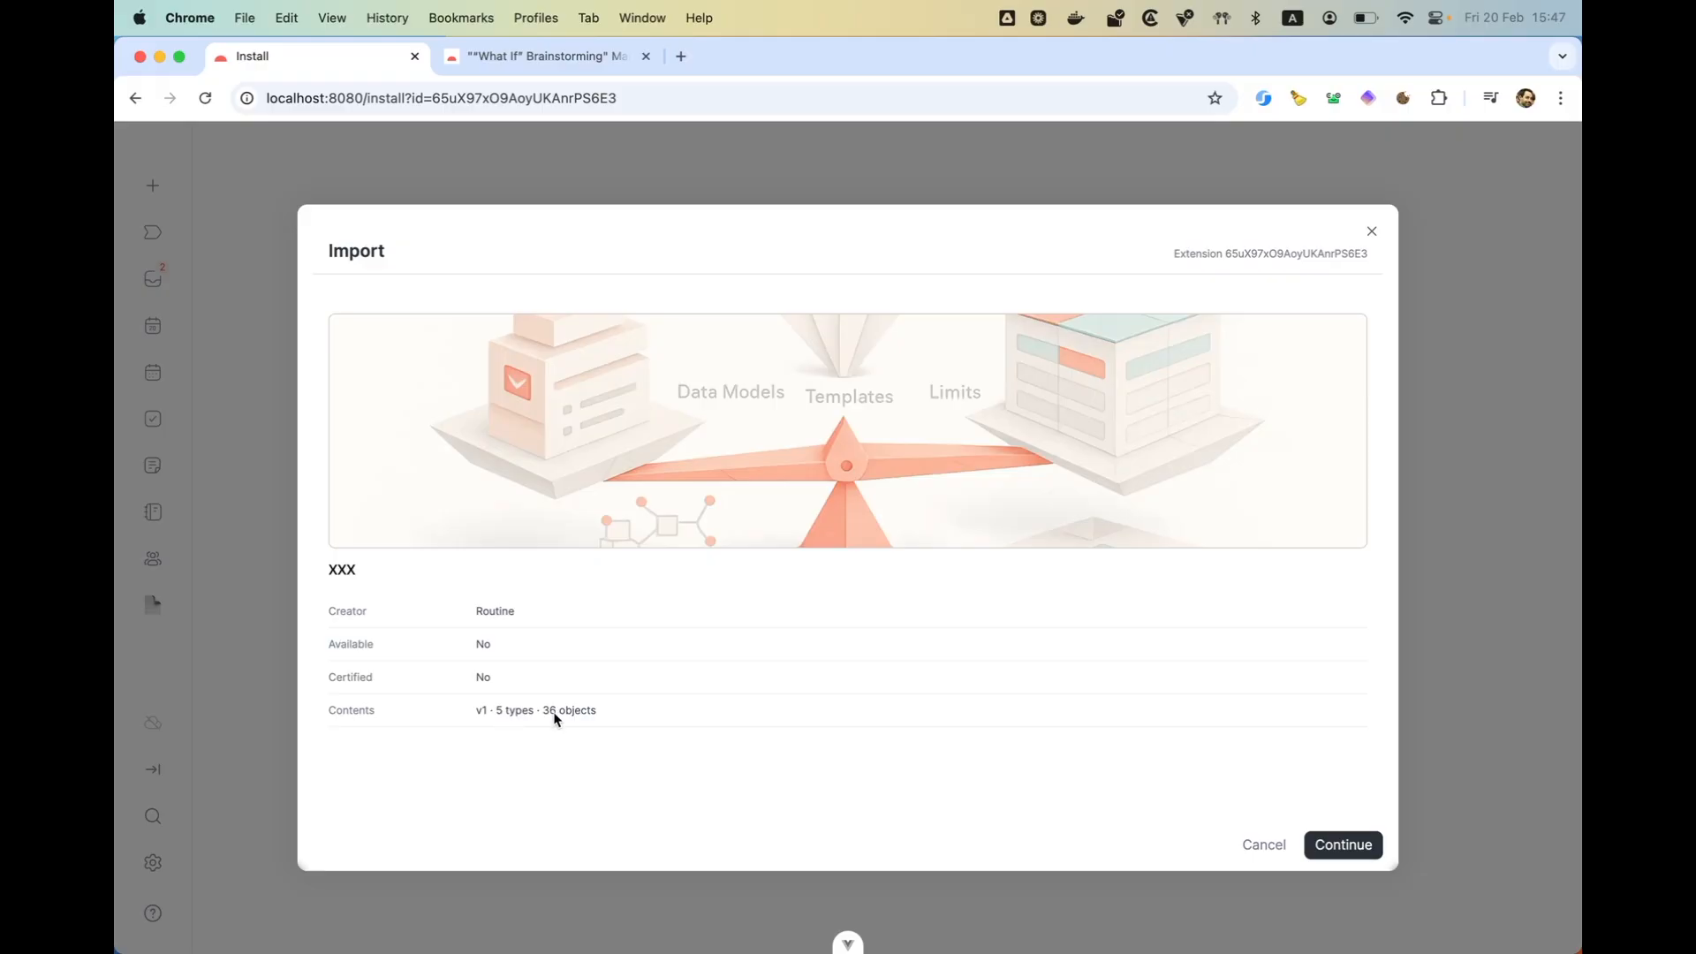
- Continue the extension import and choose the TEST organization and its Default workspace as the destination
{"action": "left_click", "coordinate": [1339, 841]}
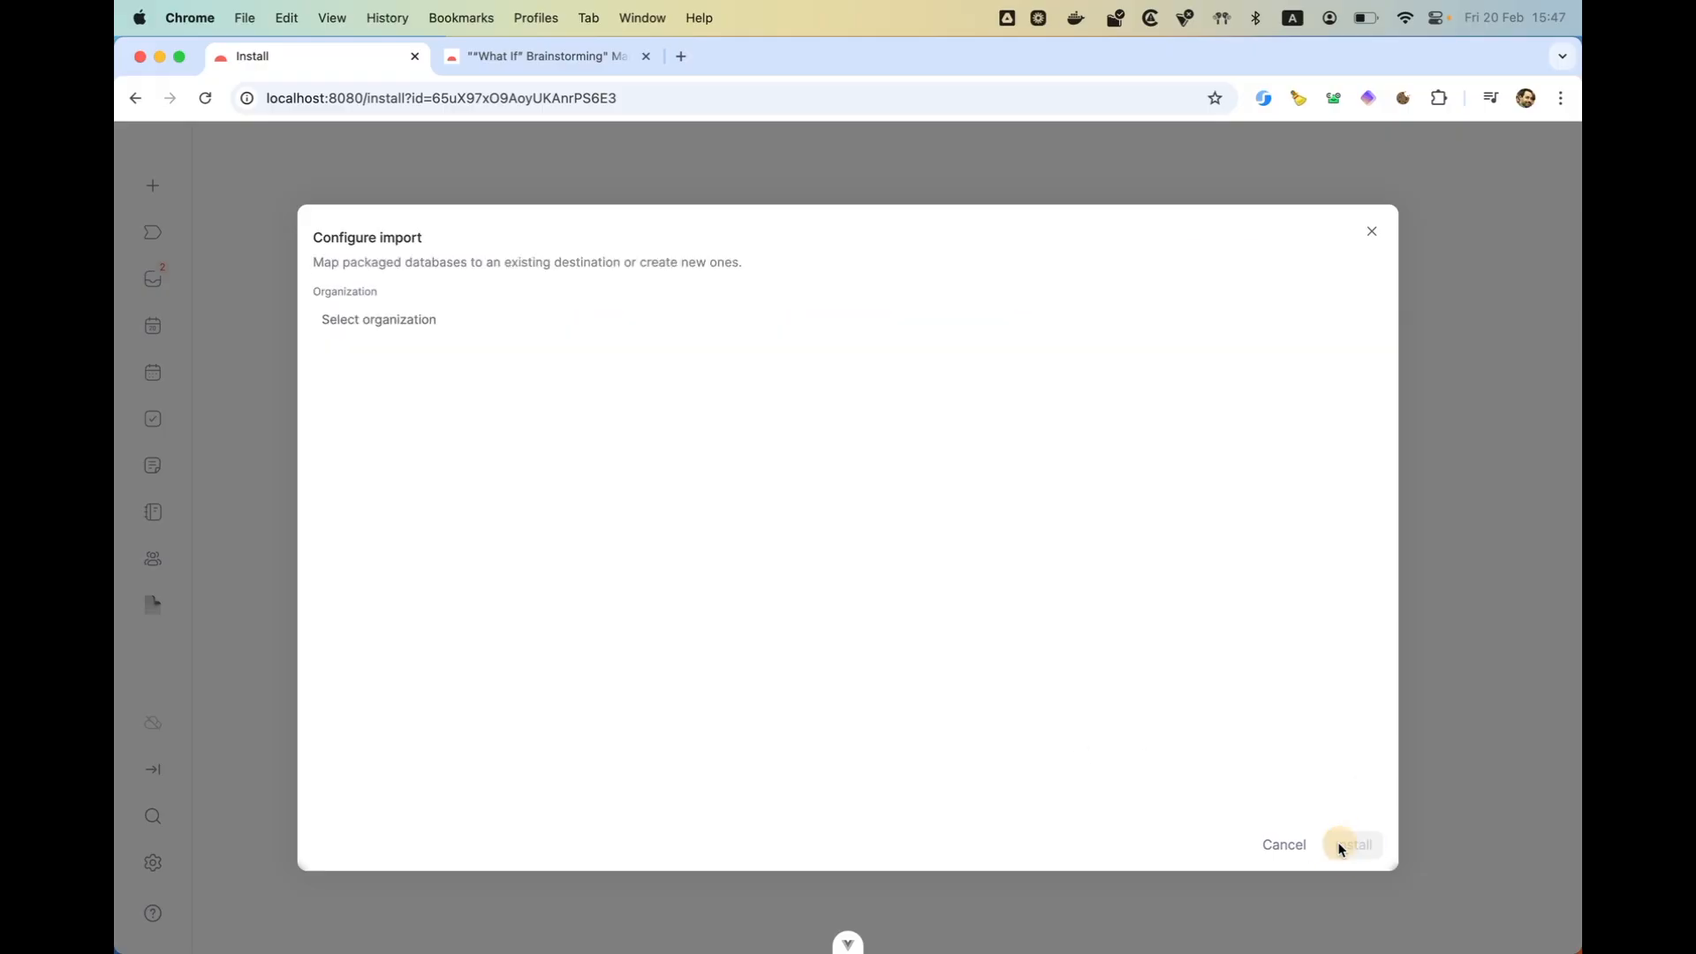
{"action": "left_click", "coordinate": [375, 319]}
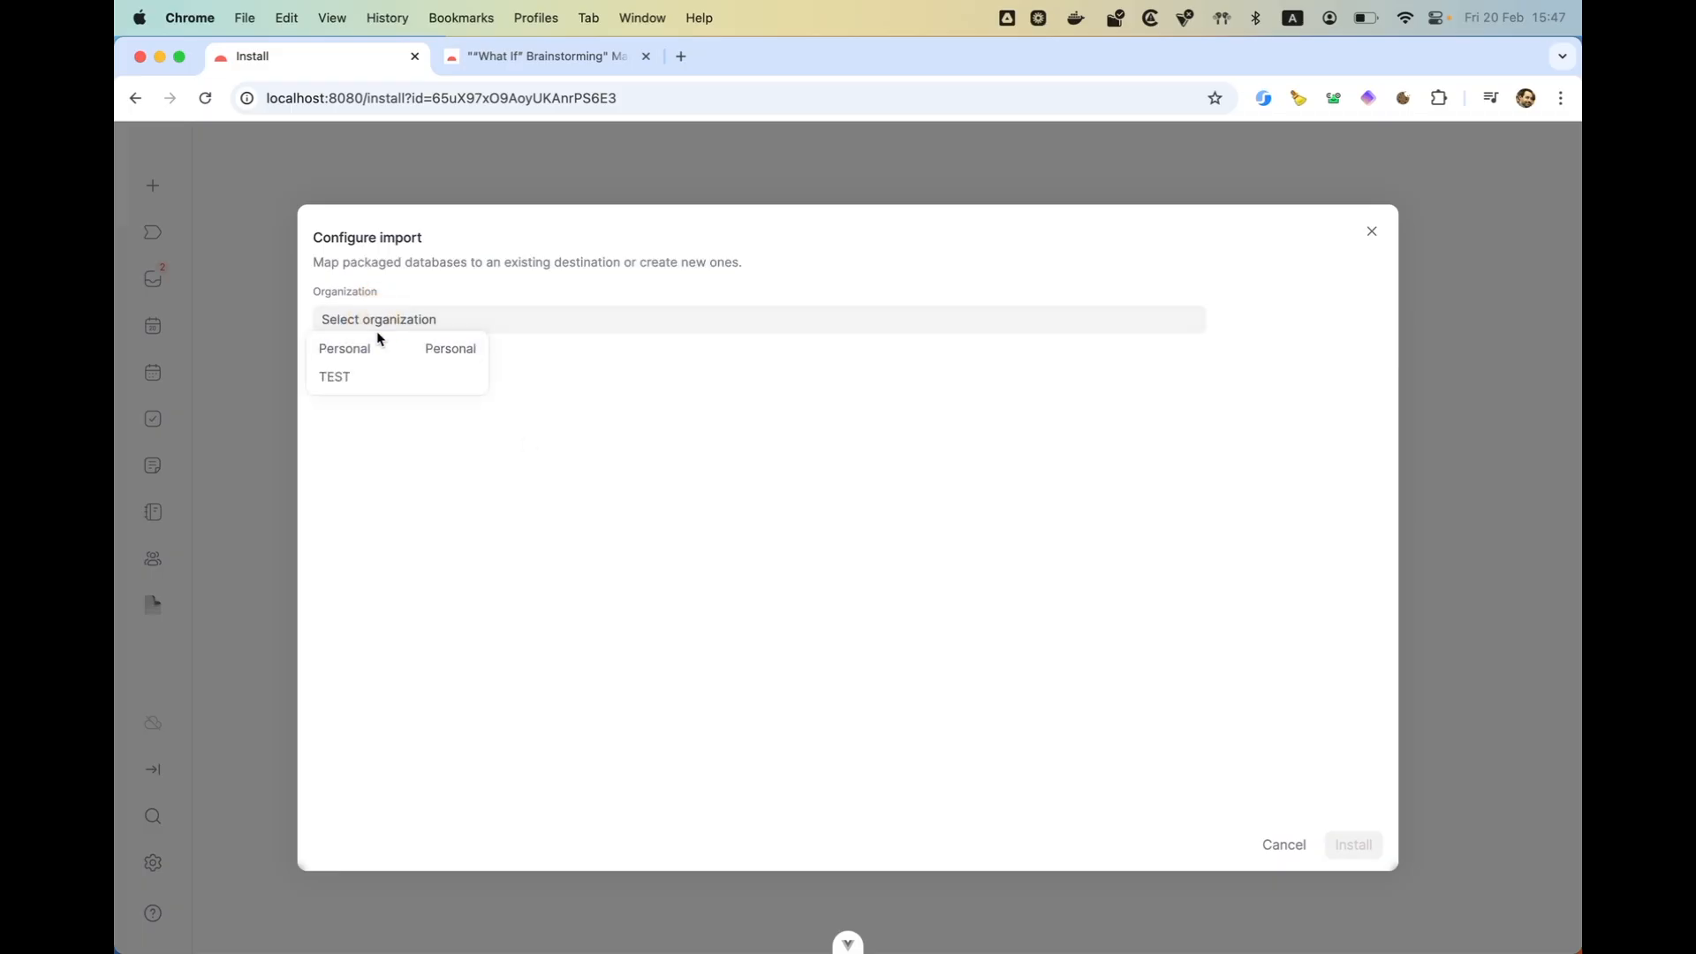
{"action": "left_click", "coordinate": [379, 378]}
{"action": "left_click", "coordinate": [402, 380]}
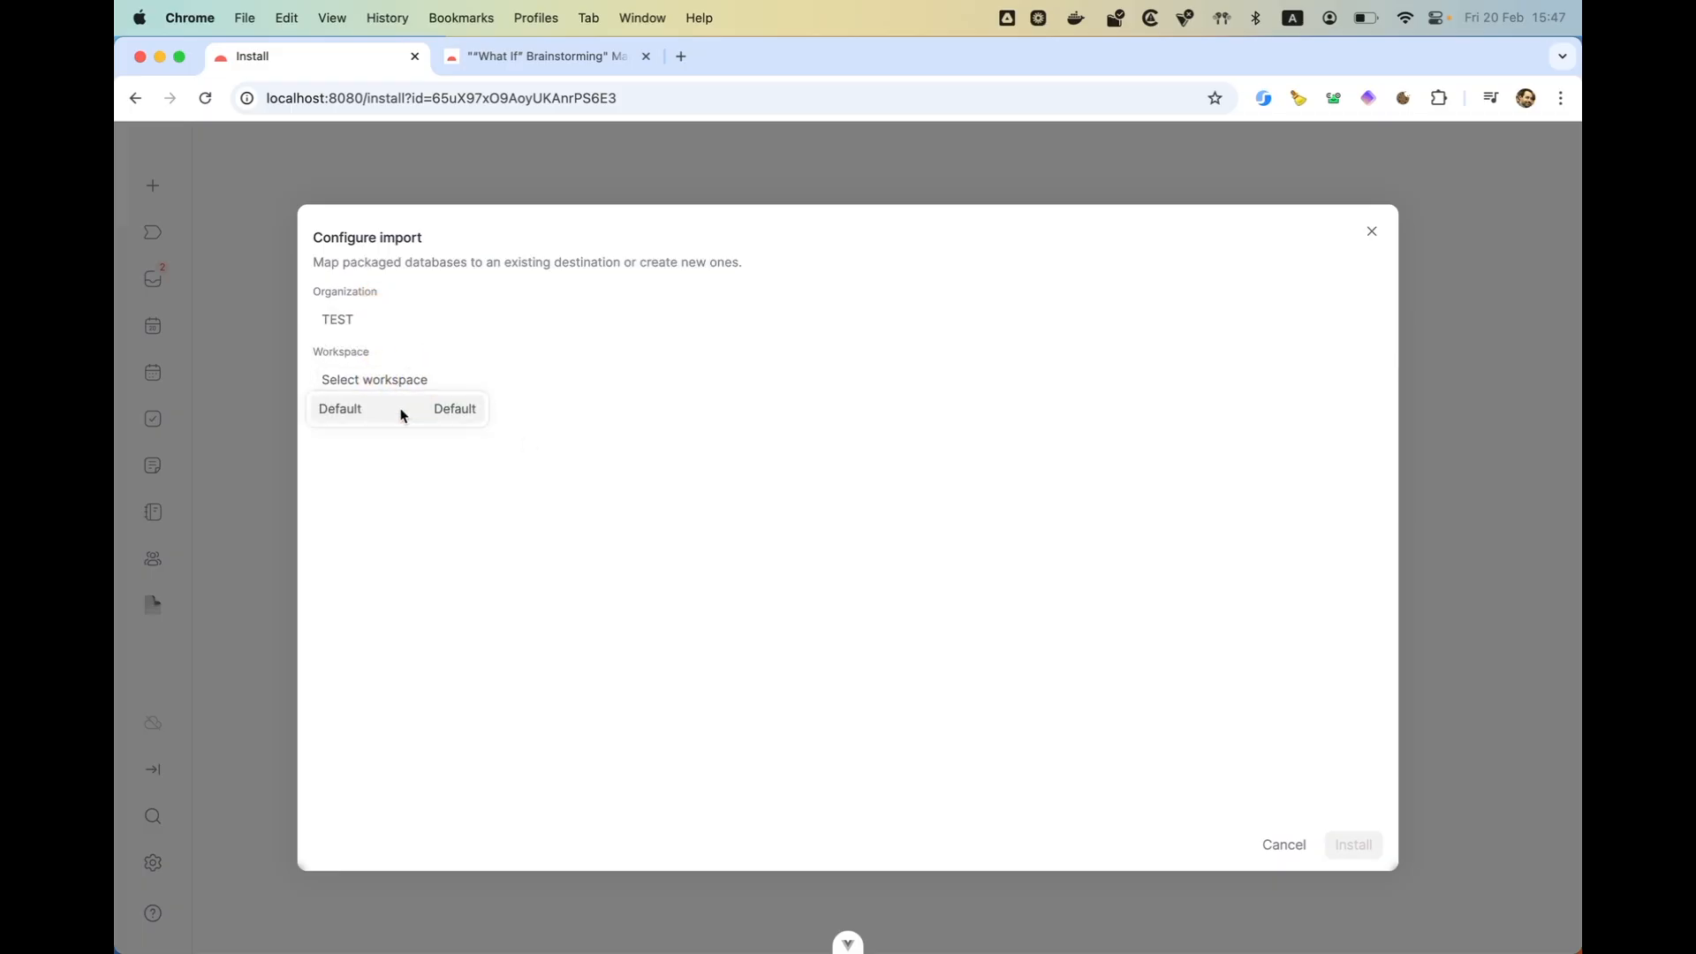
{"action": "left_click", "coordinate": [402, 408]}
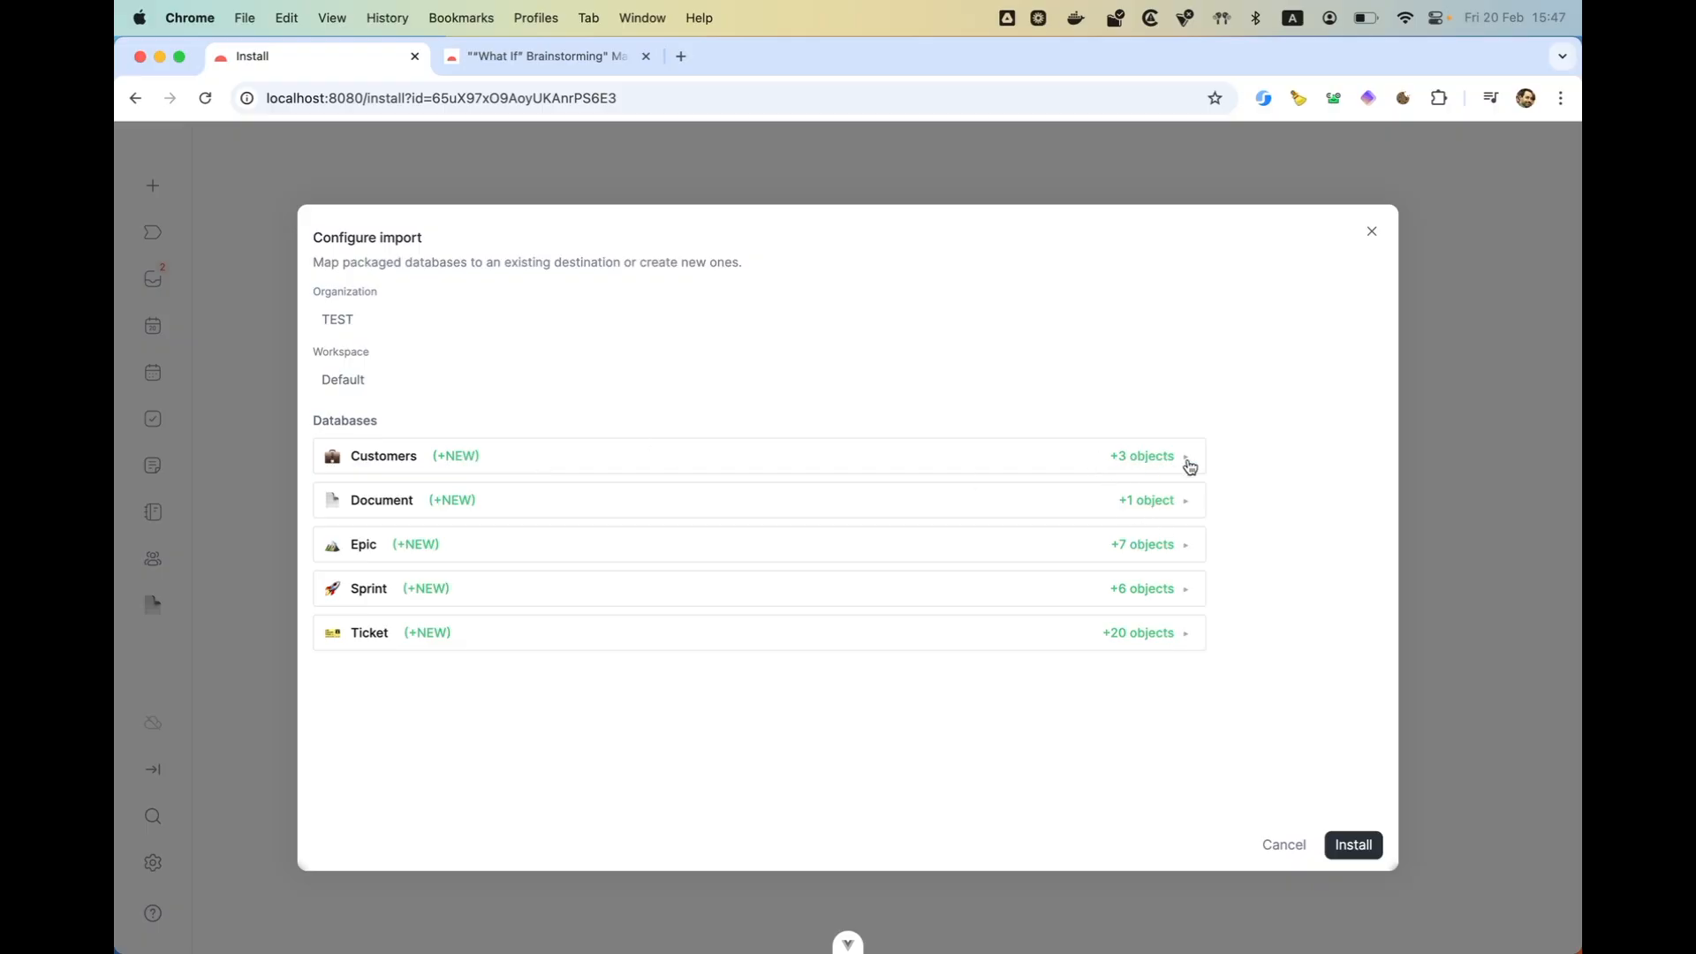
- Map the packaged Document database to the existing Page database and review its property mapping
{"action": "left_click", "coordinate": [481, 512]}
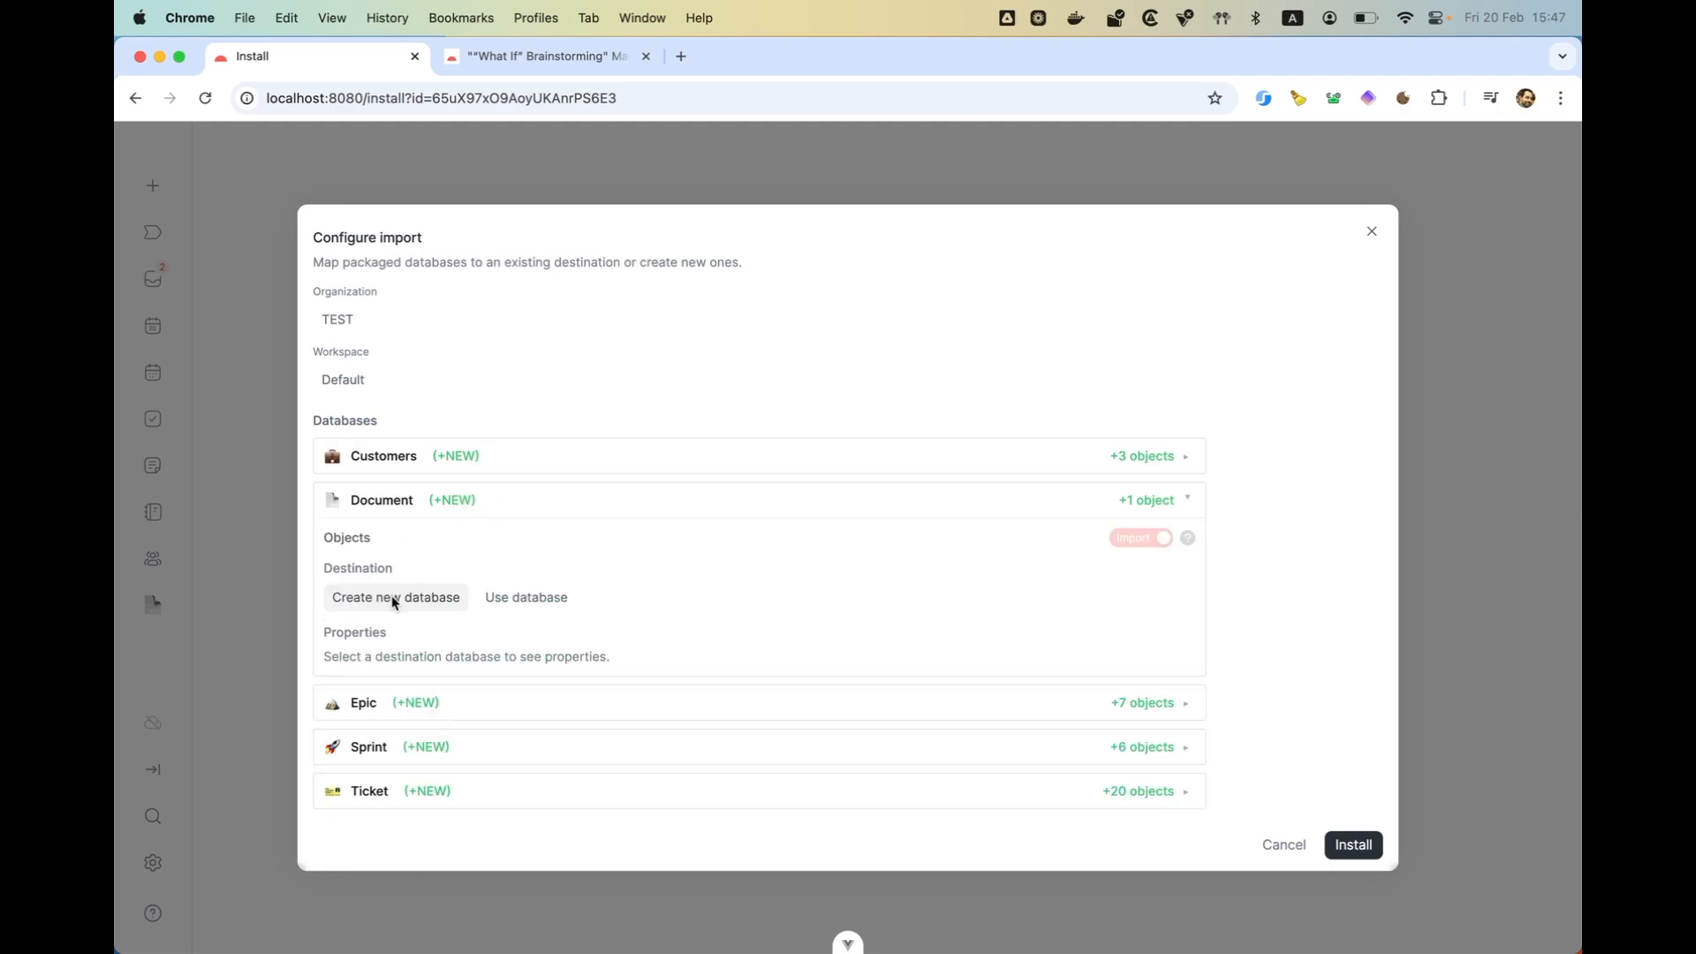
{"action": "left_click", "coordinate": [488, 602]}
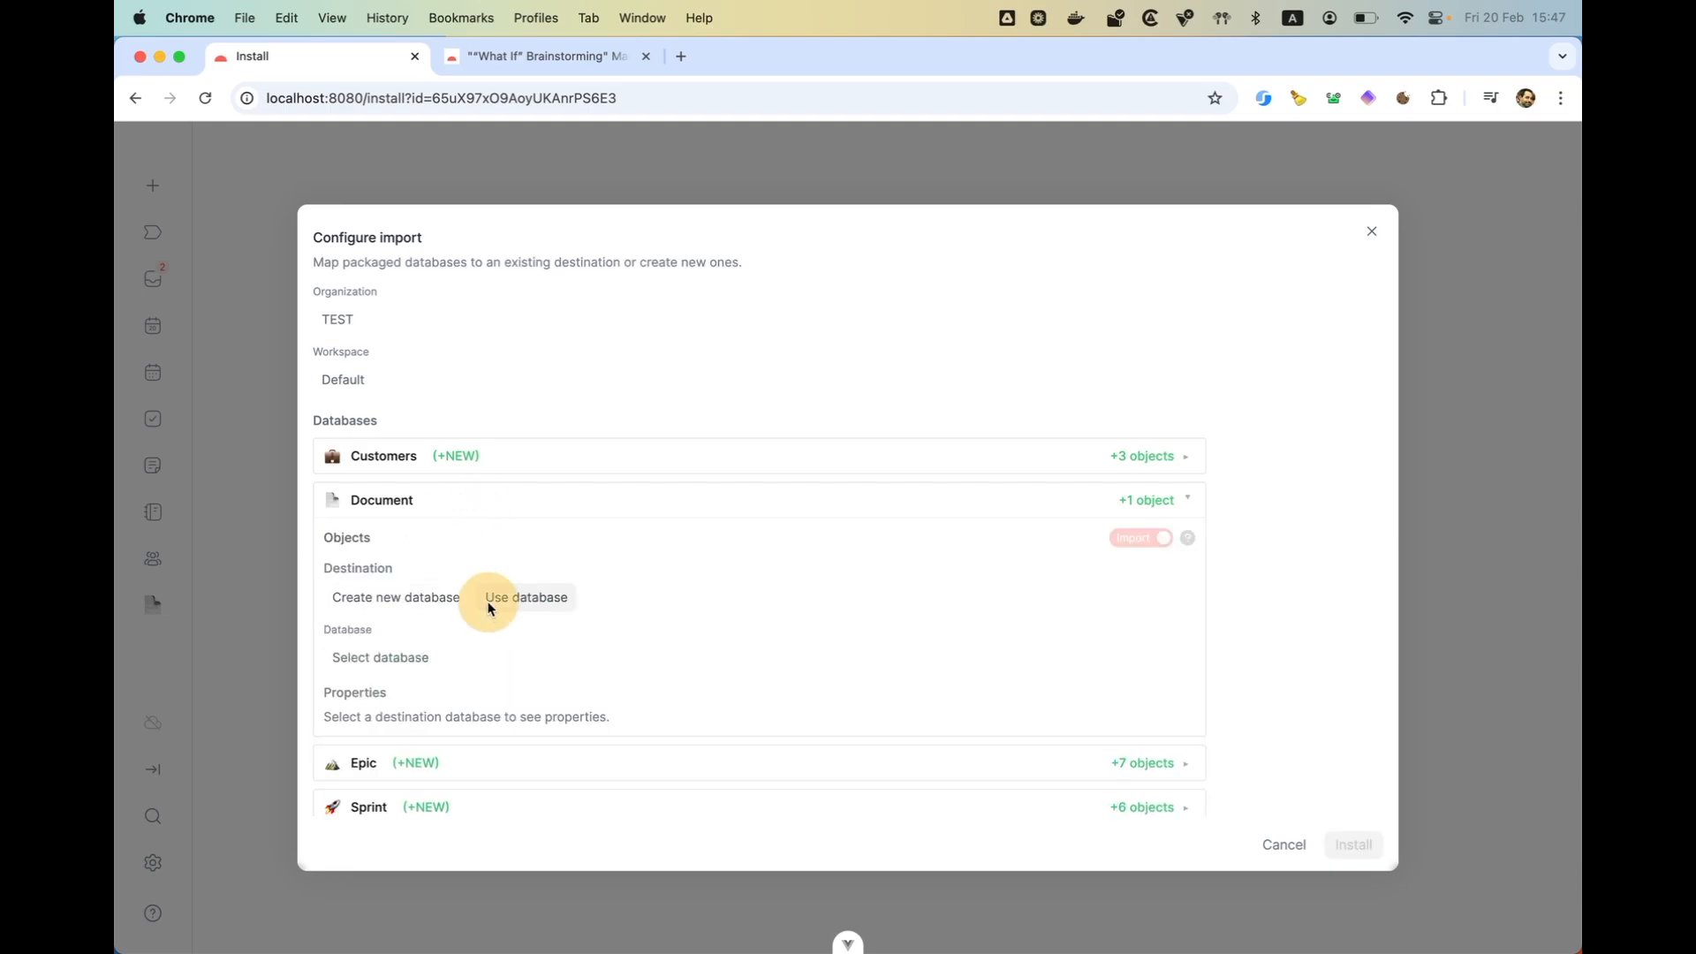
{"action": "left_click", "coordinate": [401, 657]}
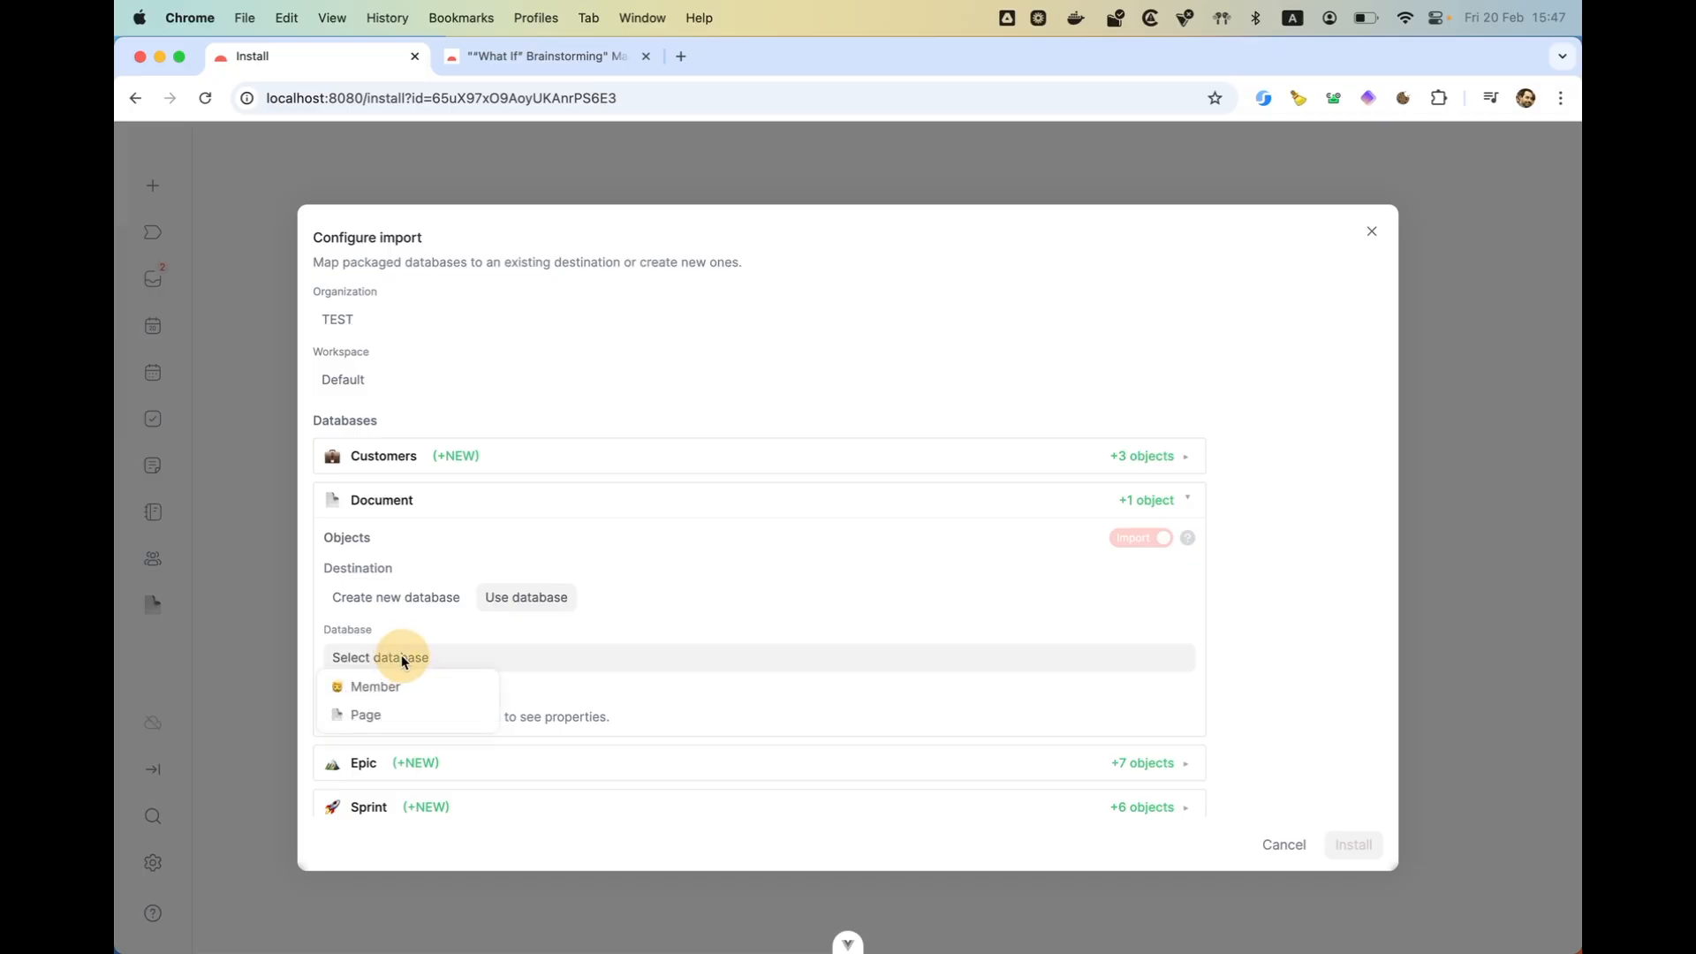
{"action": "left_click", "coordinate": [391, 714]}
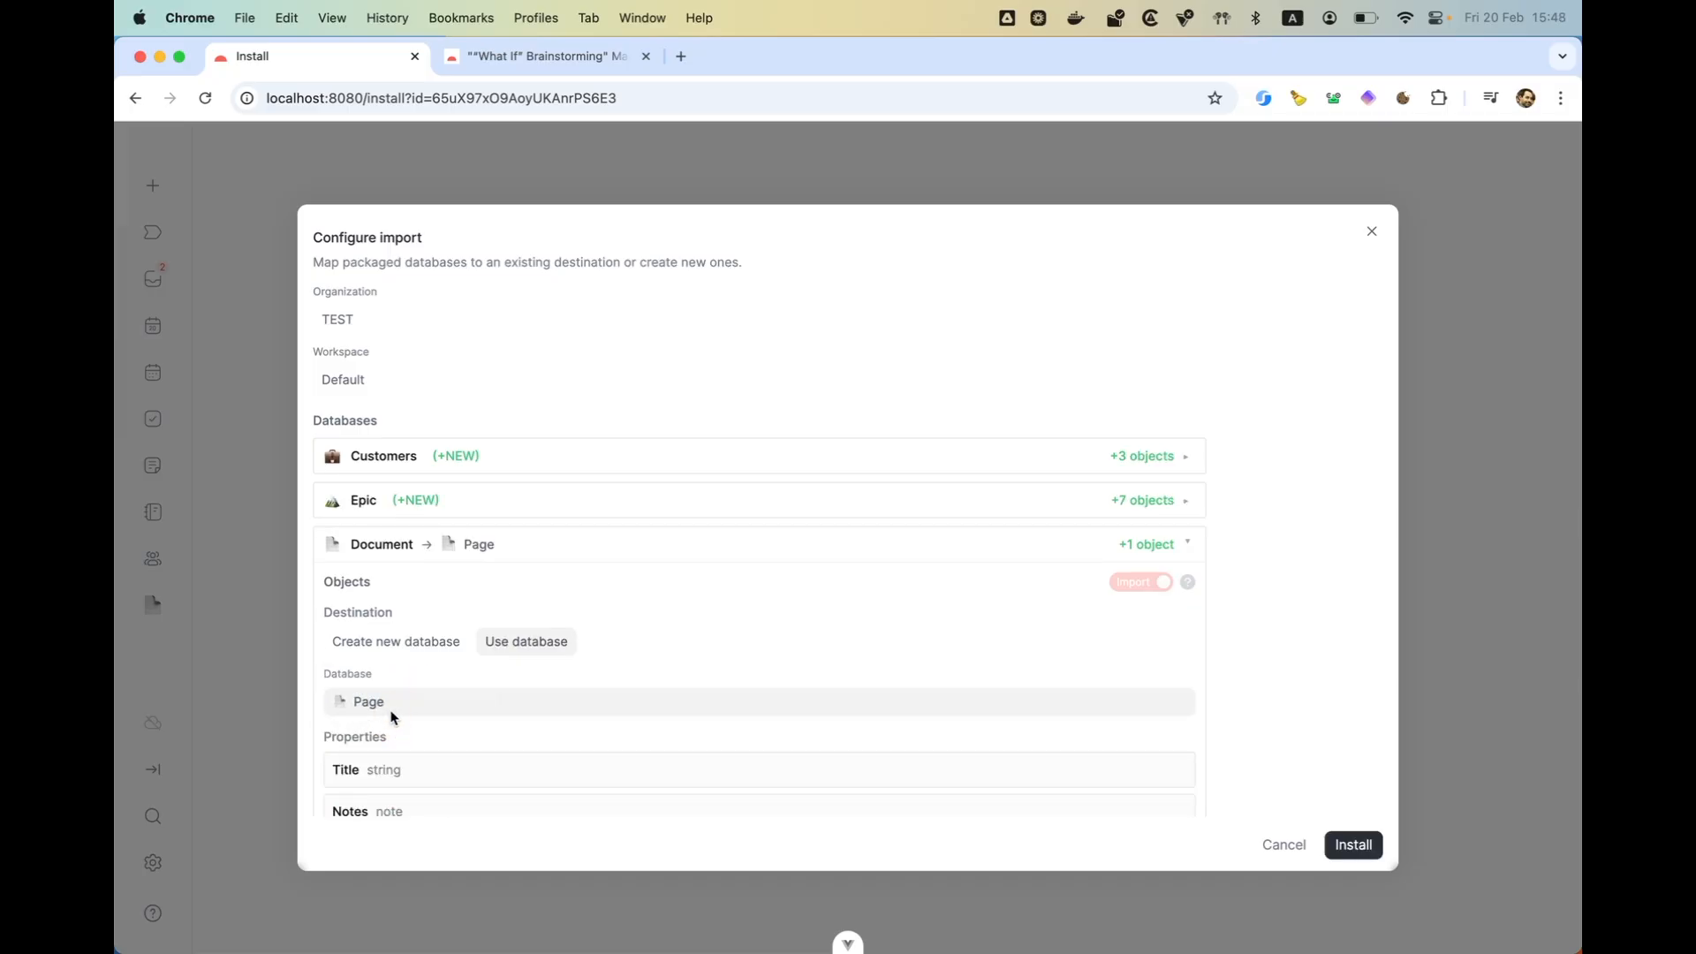
{"action": "scroll", "coordinate": [397, 730], "scroll_direction": "down", "scroll_amount": 1}
{"action": "scroll", "coordinate": [396, 729], "scroll_direction": "down", "scroll_amount": 4}
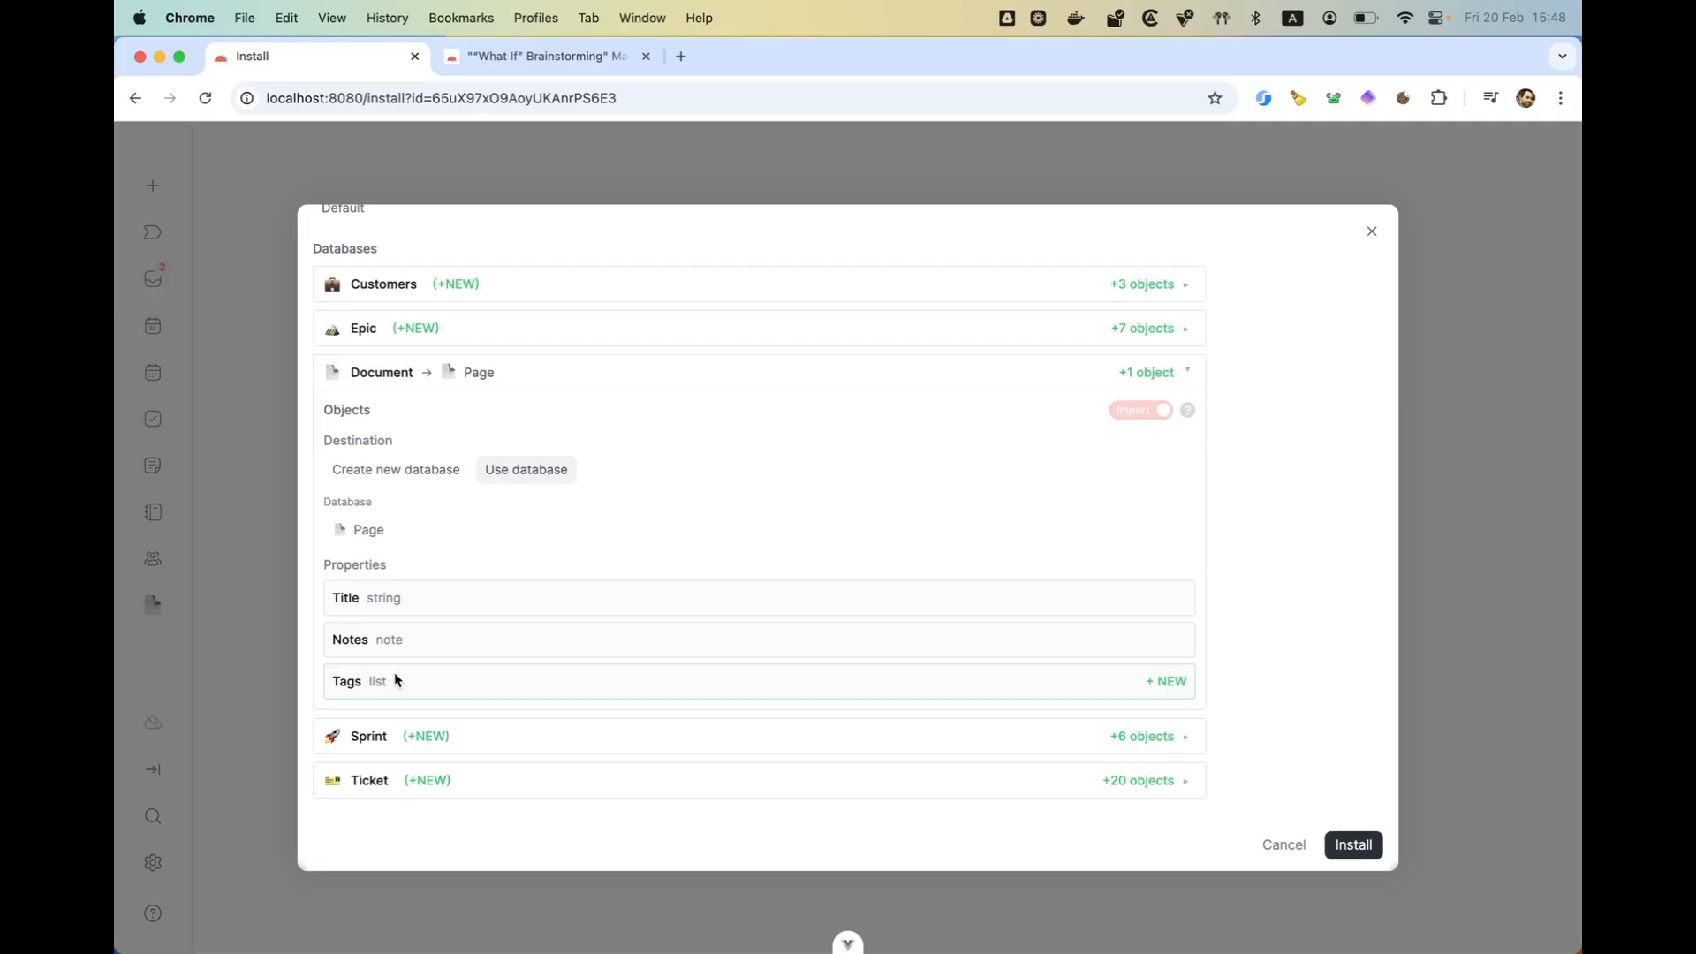
- Set the Document database's destination to Create new database and install the extension
{"action": "left_click", "coordinate": [400, 475]}
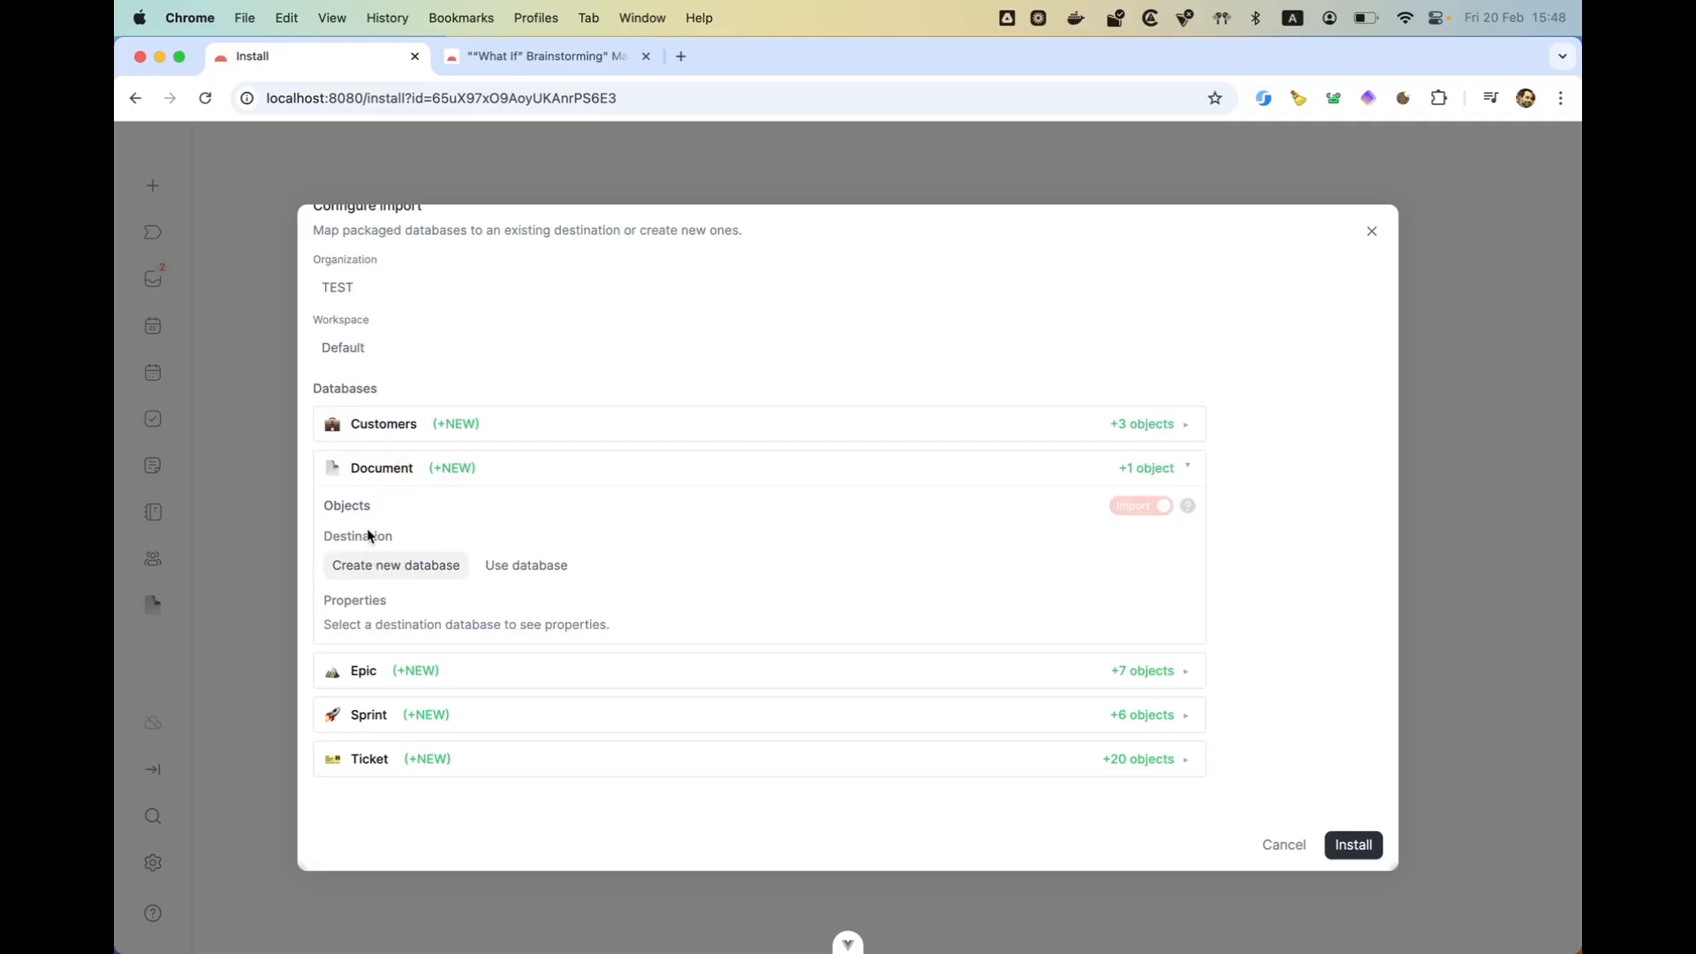
{"action": "left_click", "coordinate": [369, 475]}
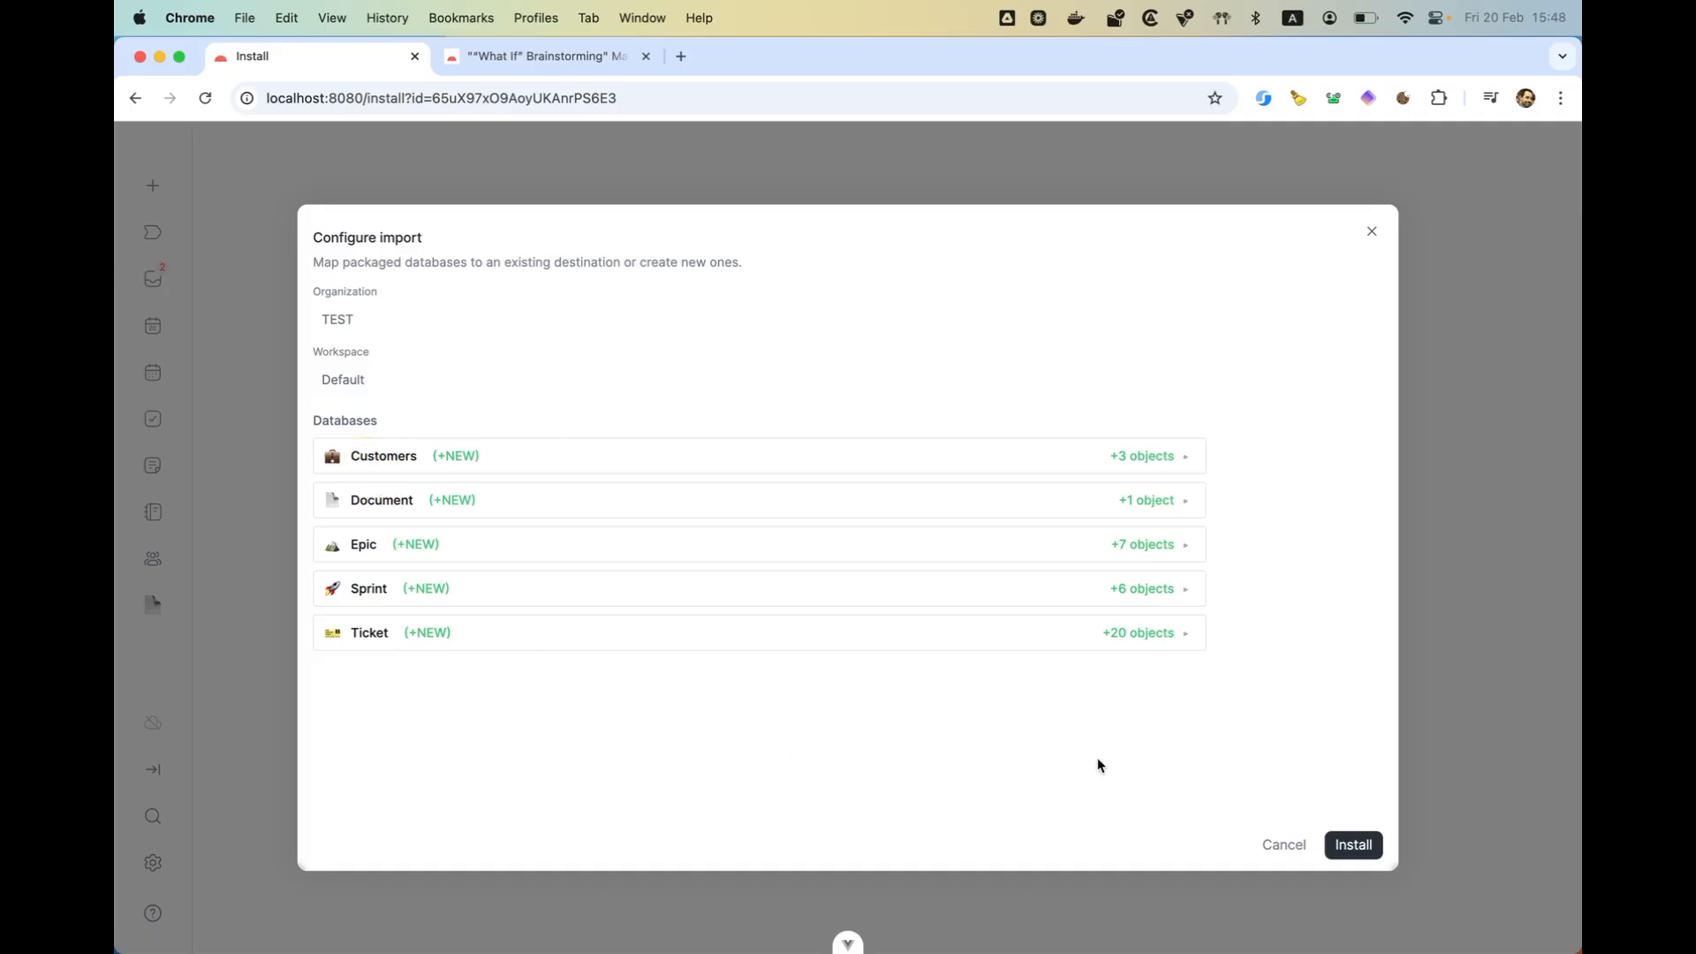
{"action": "left_click", "coordinate": [1345, 848]}
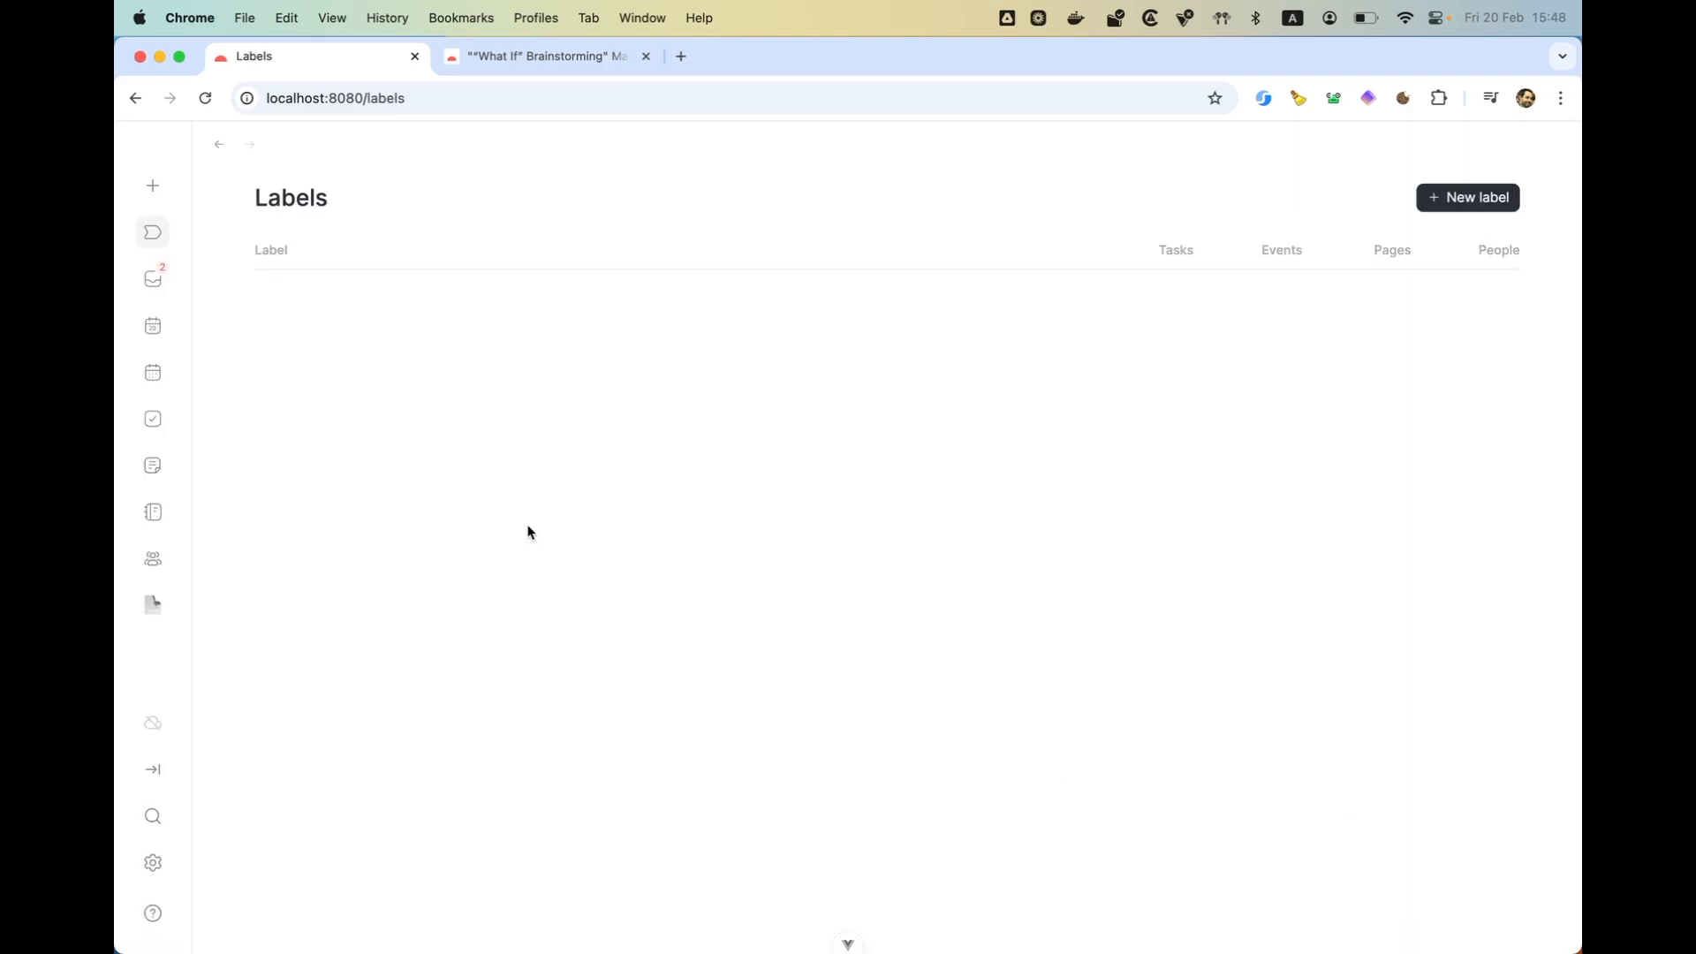
- Switch the settings to the TEST organization and view the types in its Default workspace
{"action": "left_click", "coordinate": [159, 856]}
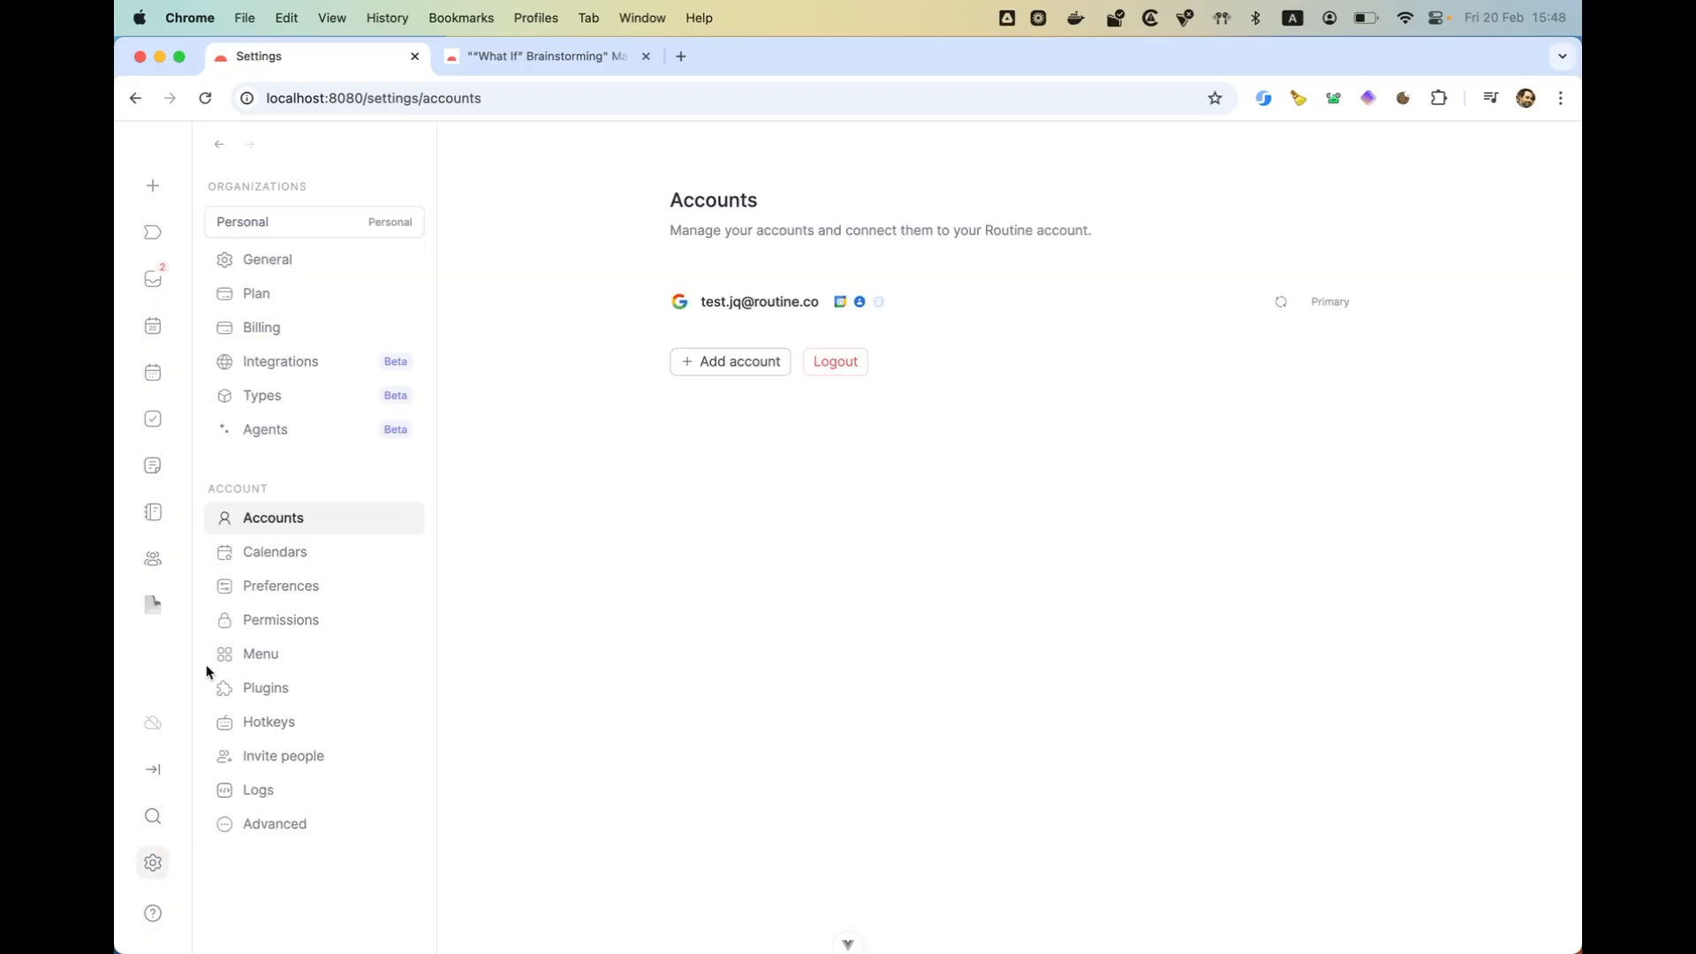
{"action": "left_click", "coordinate": [305, 220]}
{"action": "left_click", "coordinate": [298, 279]}
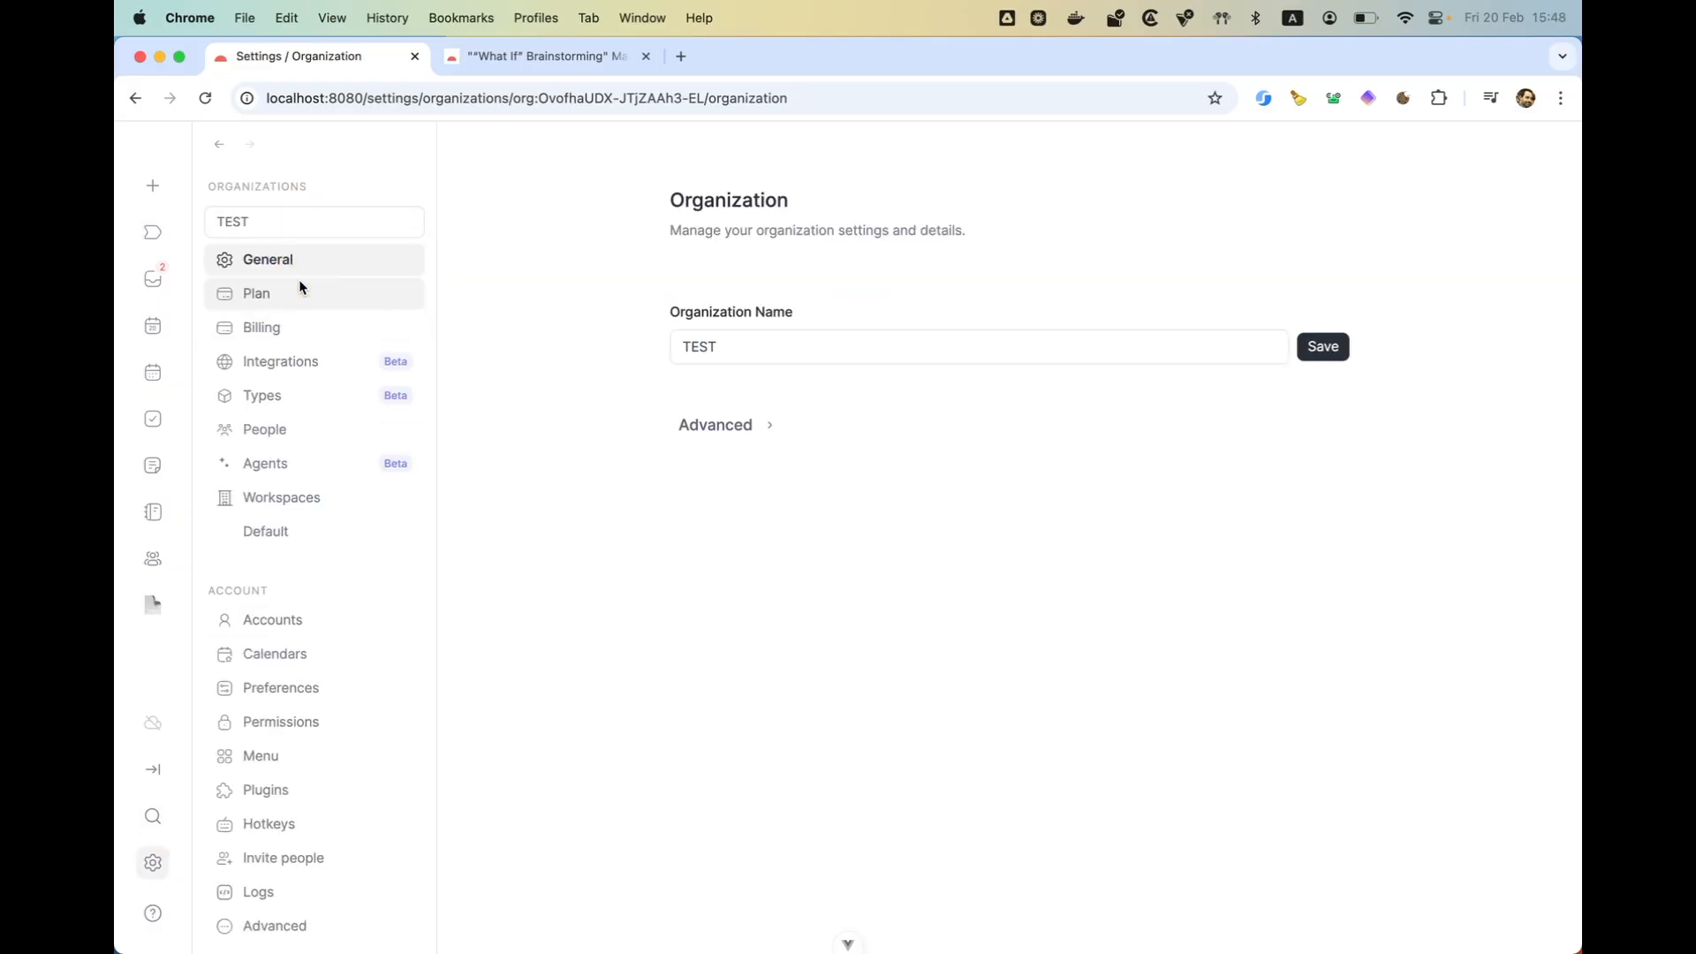
{"action": "left_click", "coordinate": [344, 395]}
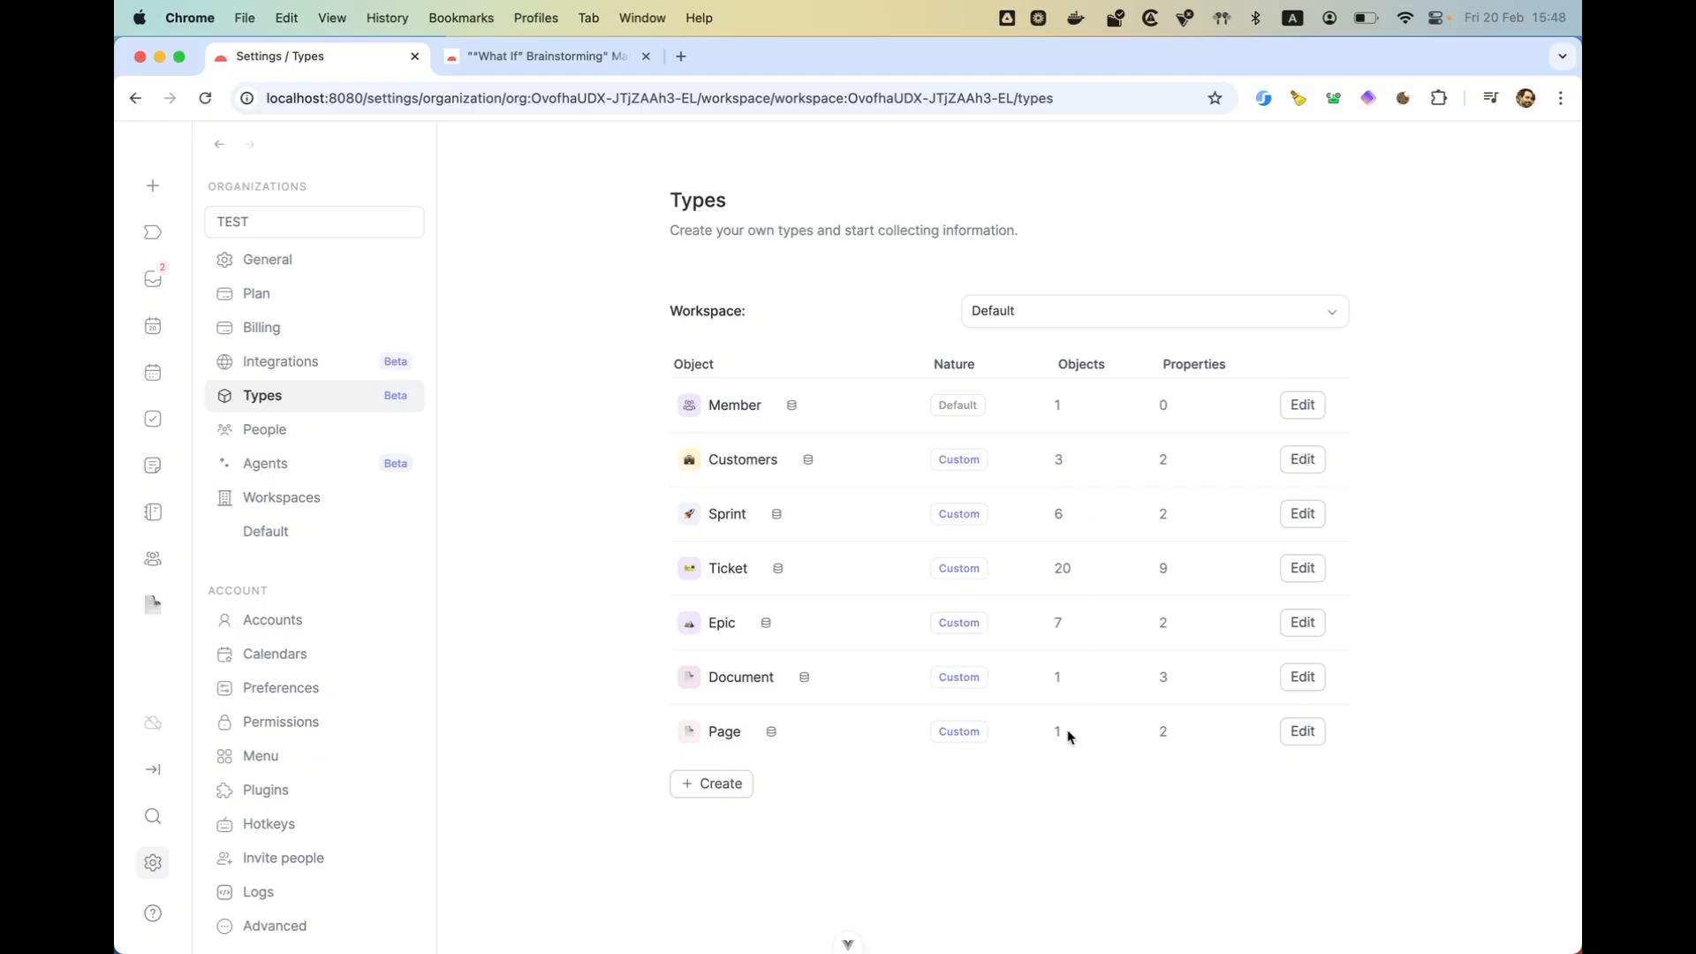
- Open the imported document from the Document database and compare it with the Chase document in the Routine desktop app
{"action": "left_click", "coordinate": [804, 677]}
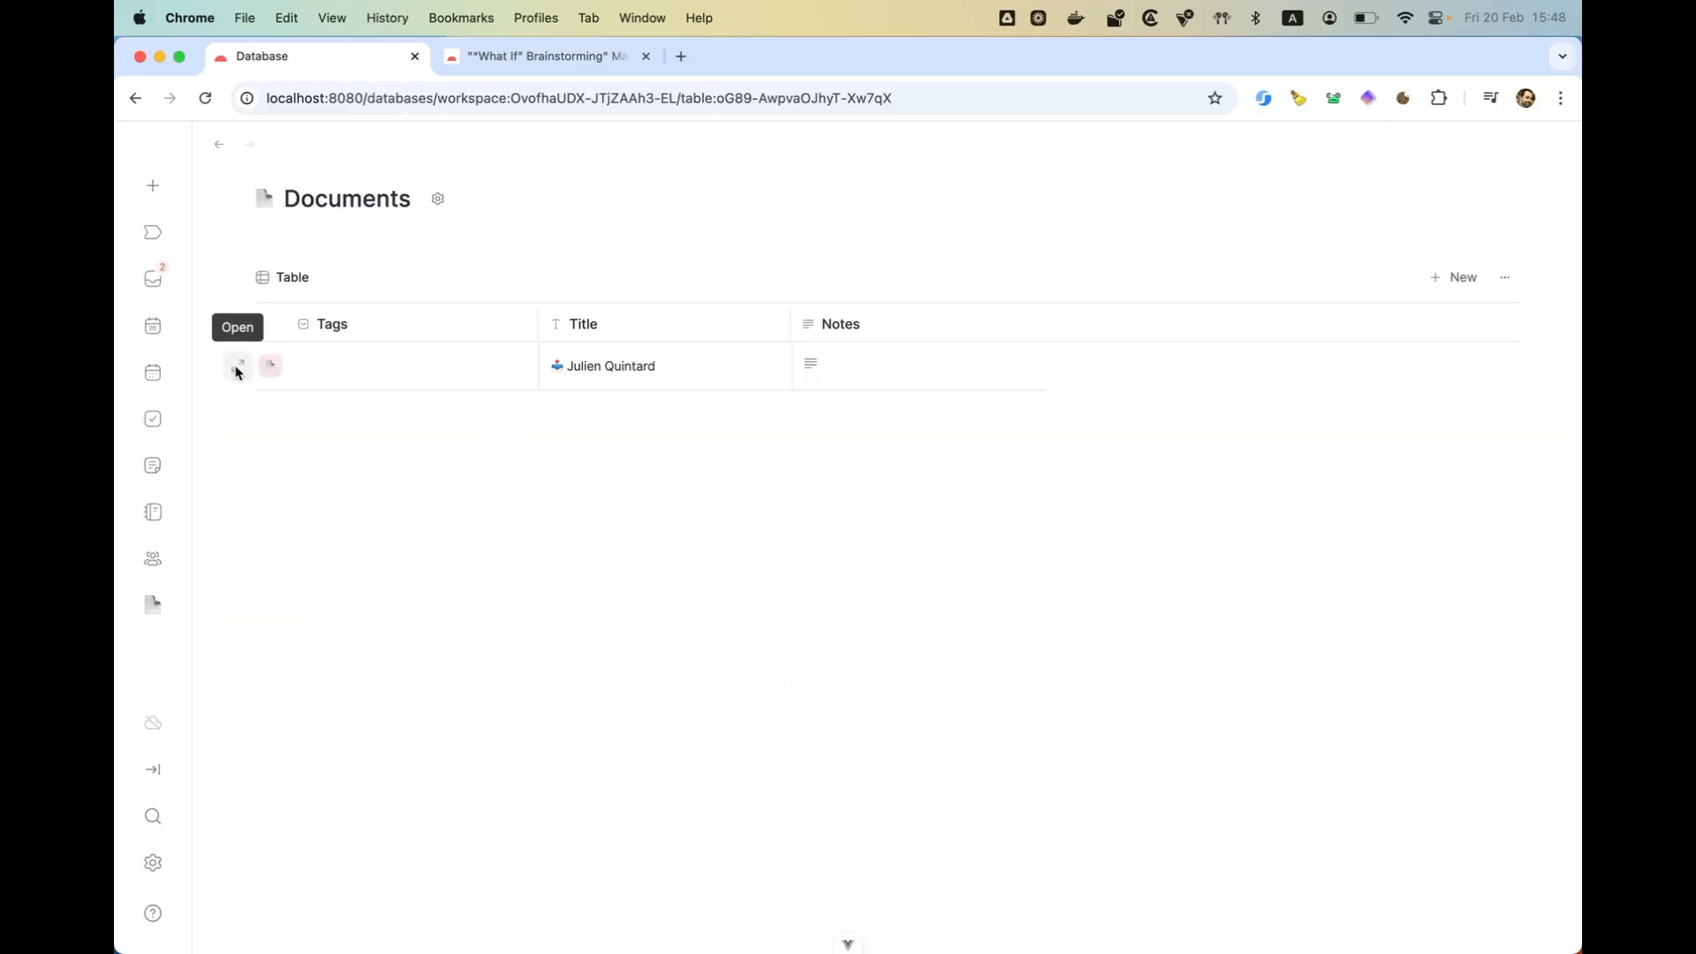
{"action": "left_click", "coordinate": [236, 368]}
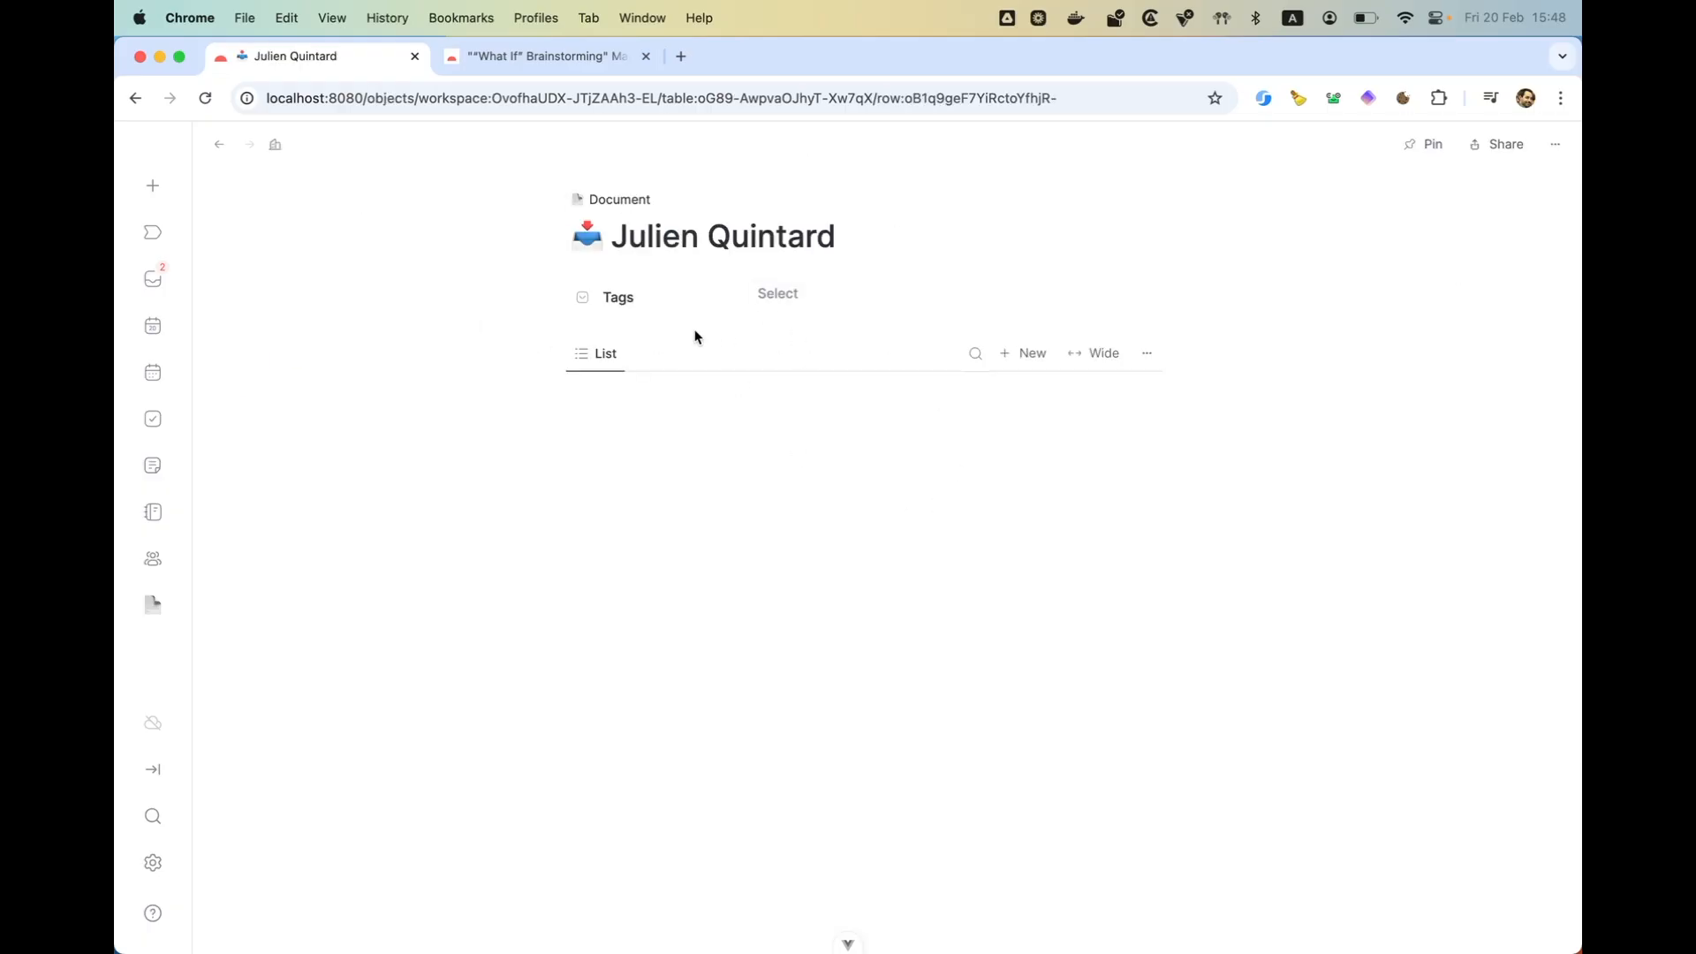
{"action": "key", "text": "ctrl+Right"}
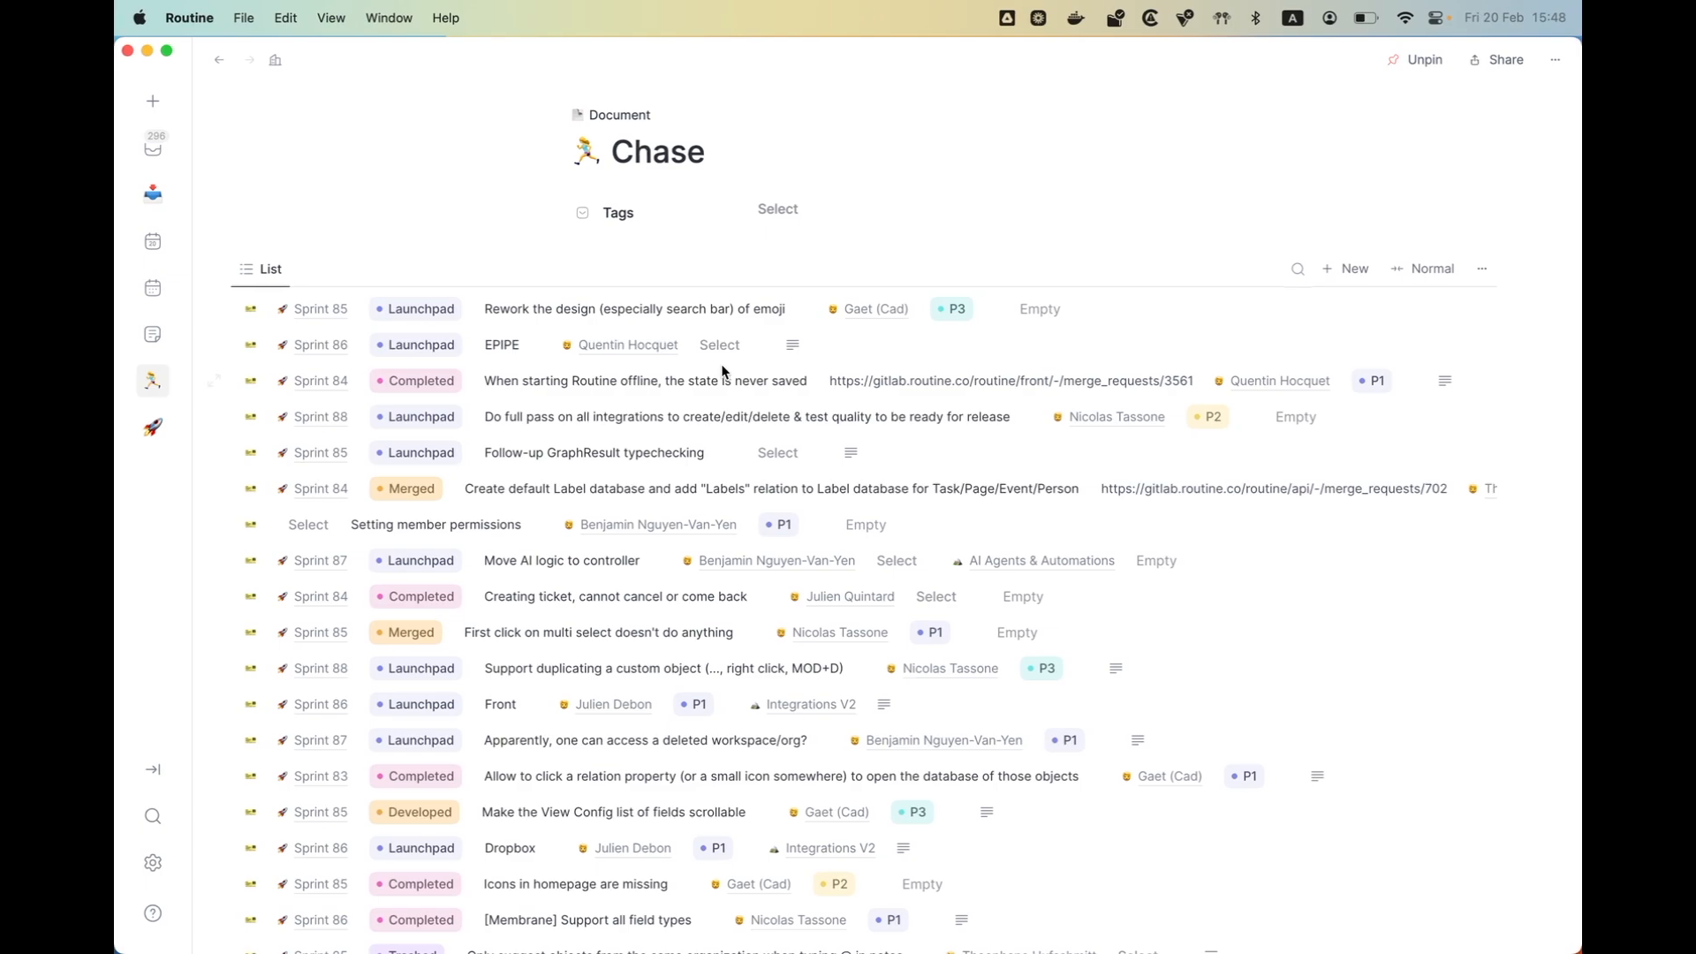
{"action": "key", "text": "ctrl+Left"}
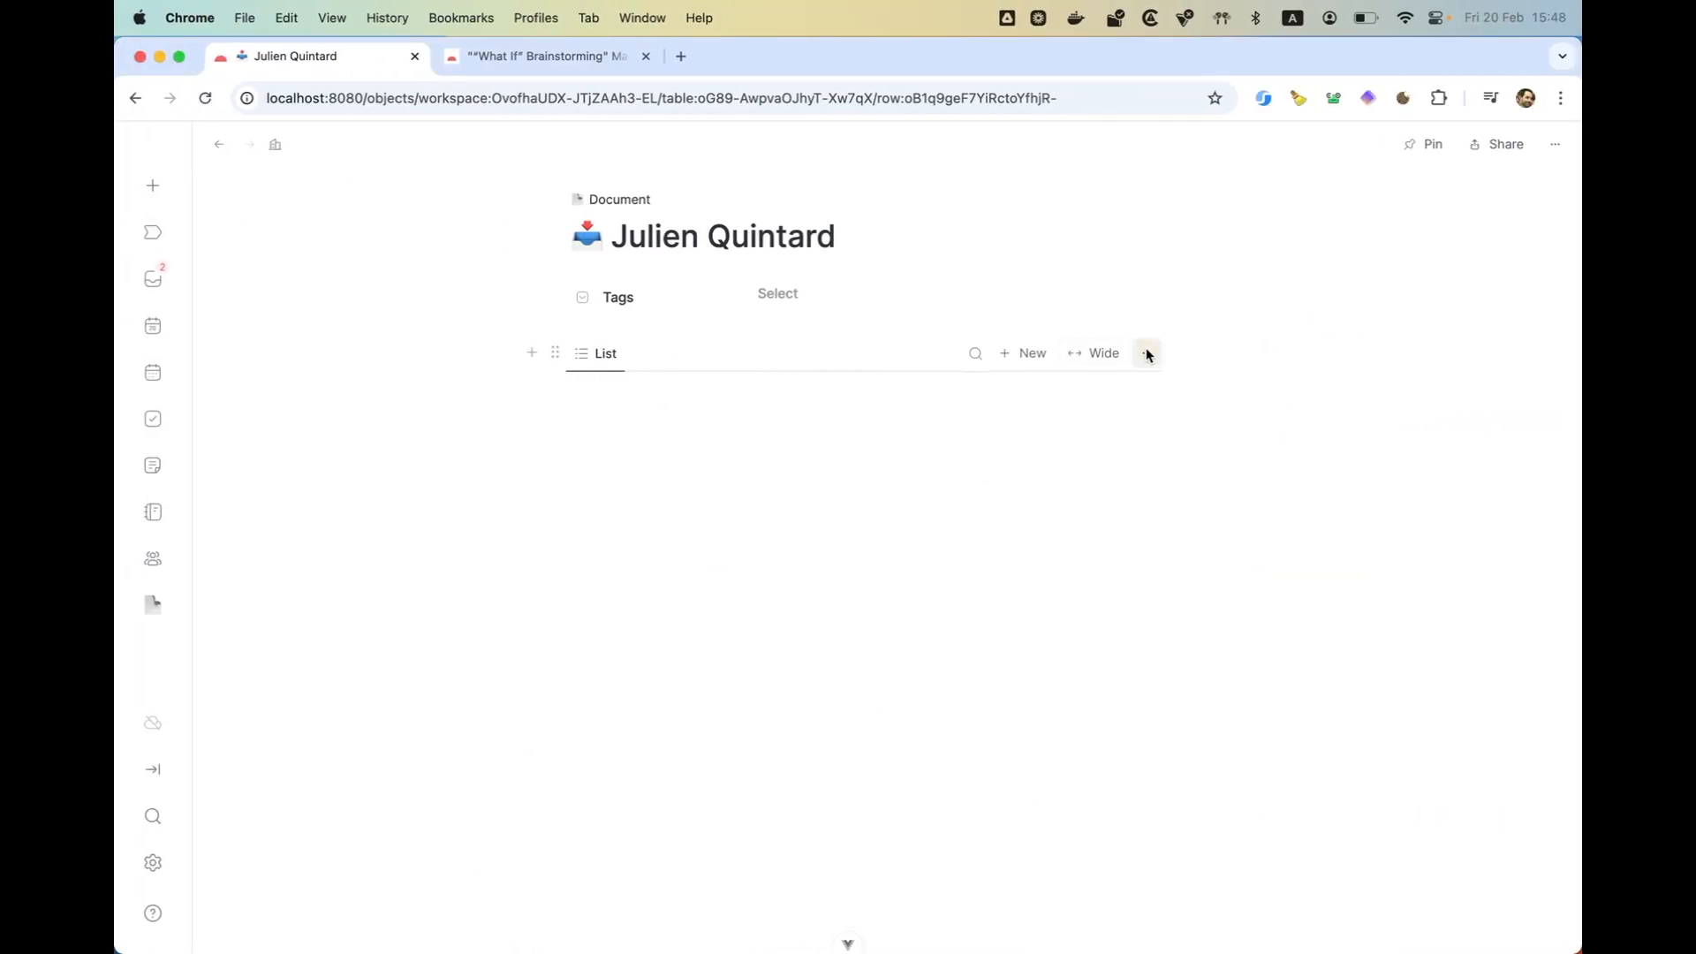
- Remove the Owner account condition from the document list's query, save it and look through the grouped tickets
{"action": "left_click", "coordinate": [1146, 353]}
{"action": "left_click", "coordinate": [1052, 611]}
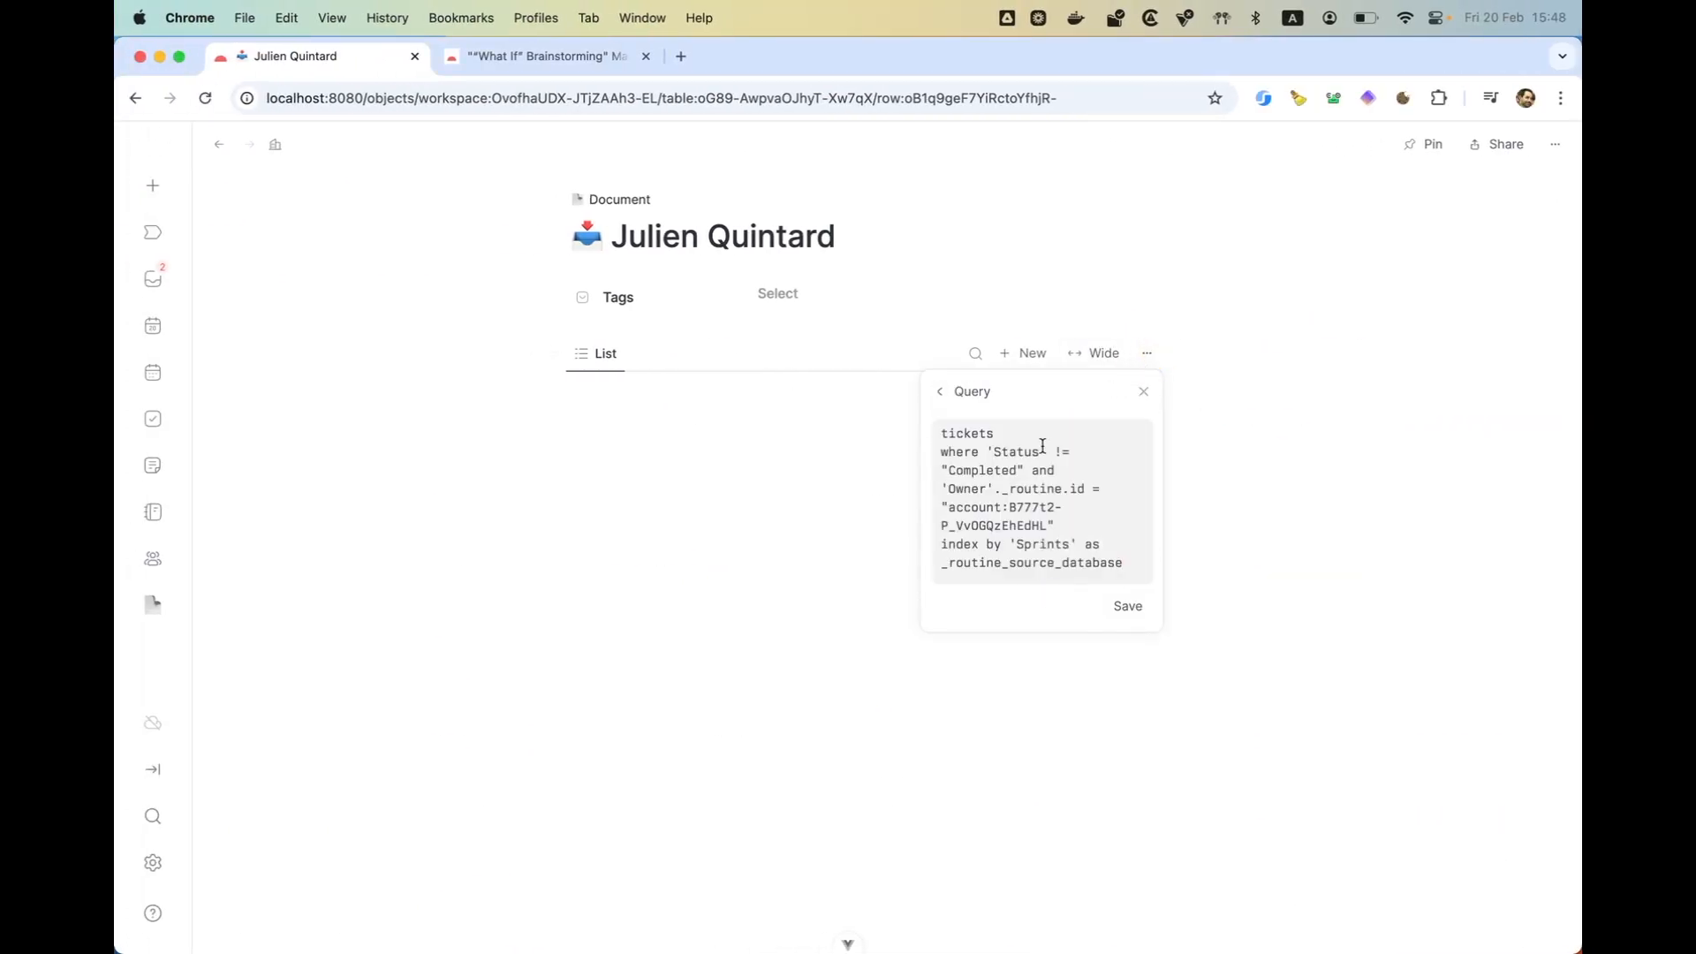
{"action": "left_click", "coordinate": [1027, 480]}
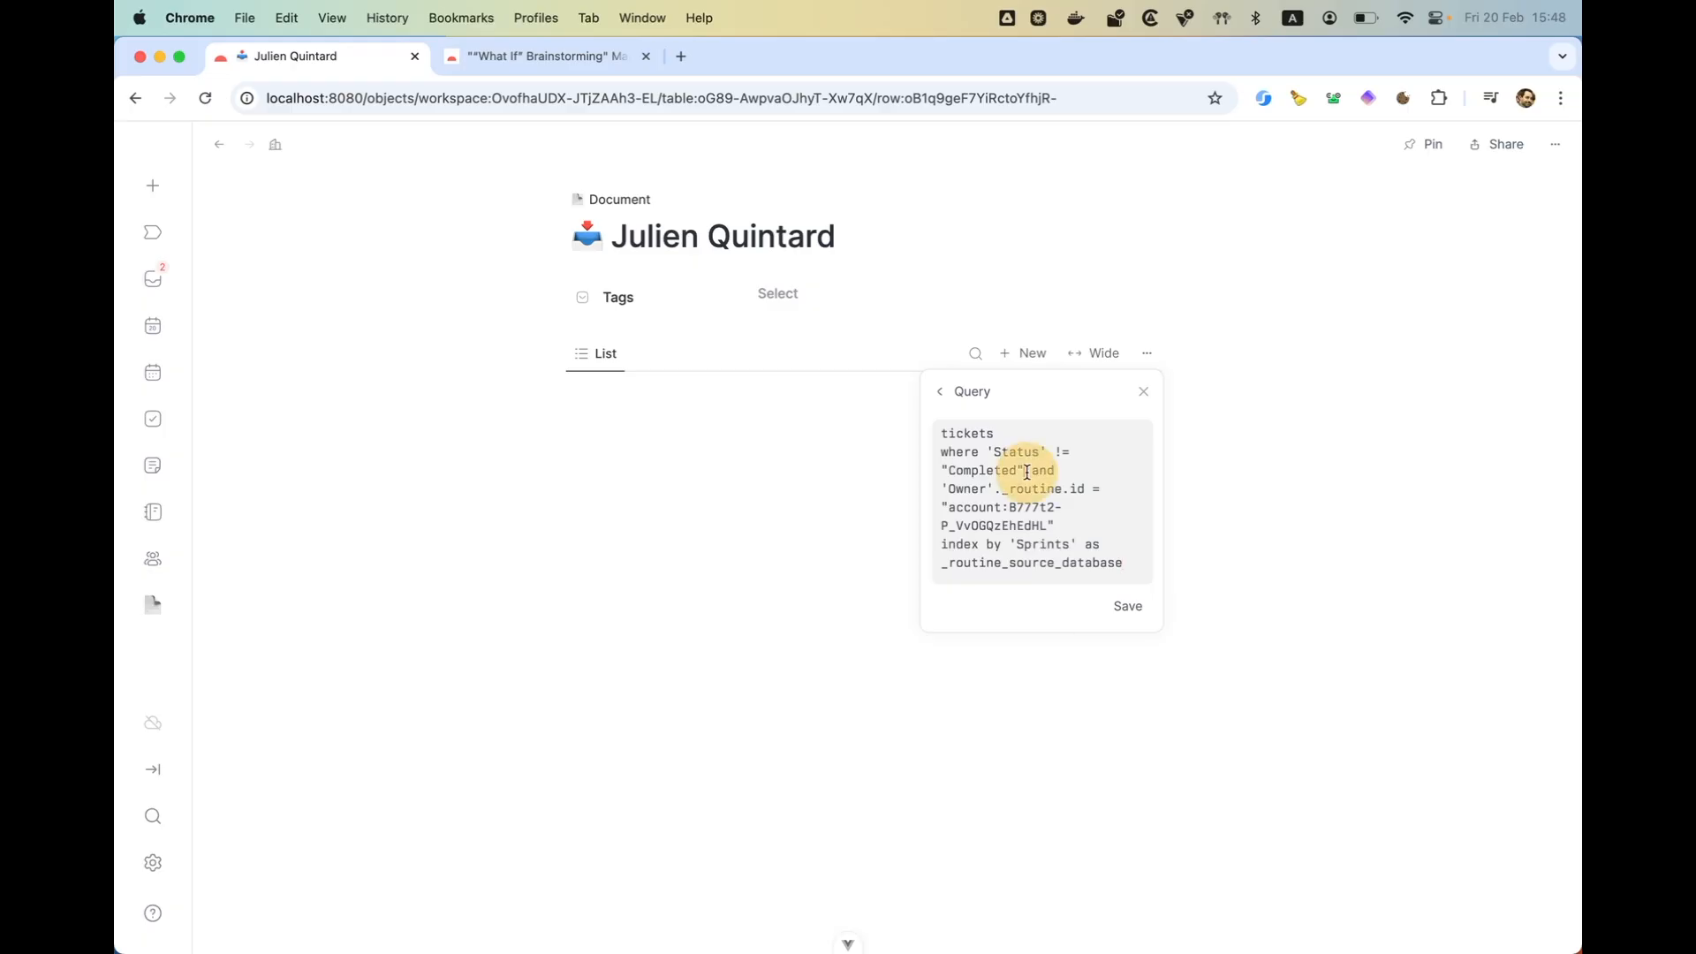
{"action": "left_click", "coordinate": [1059, 524], "text": "shift"}
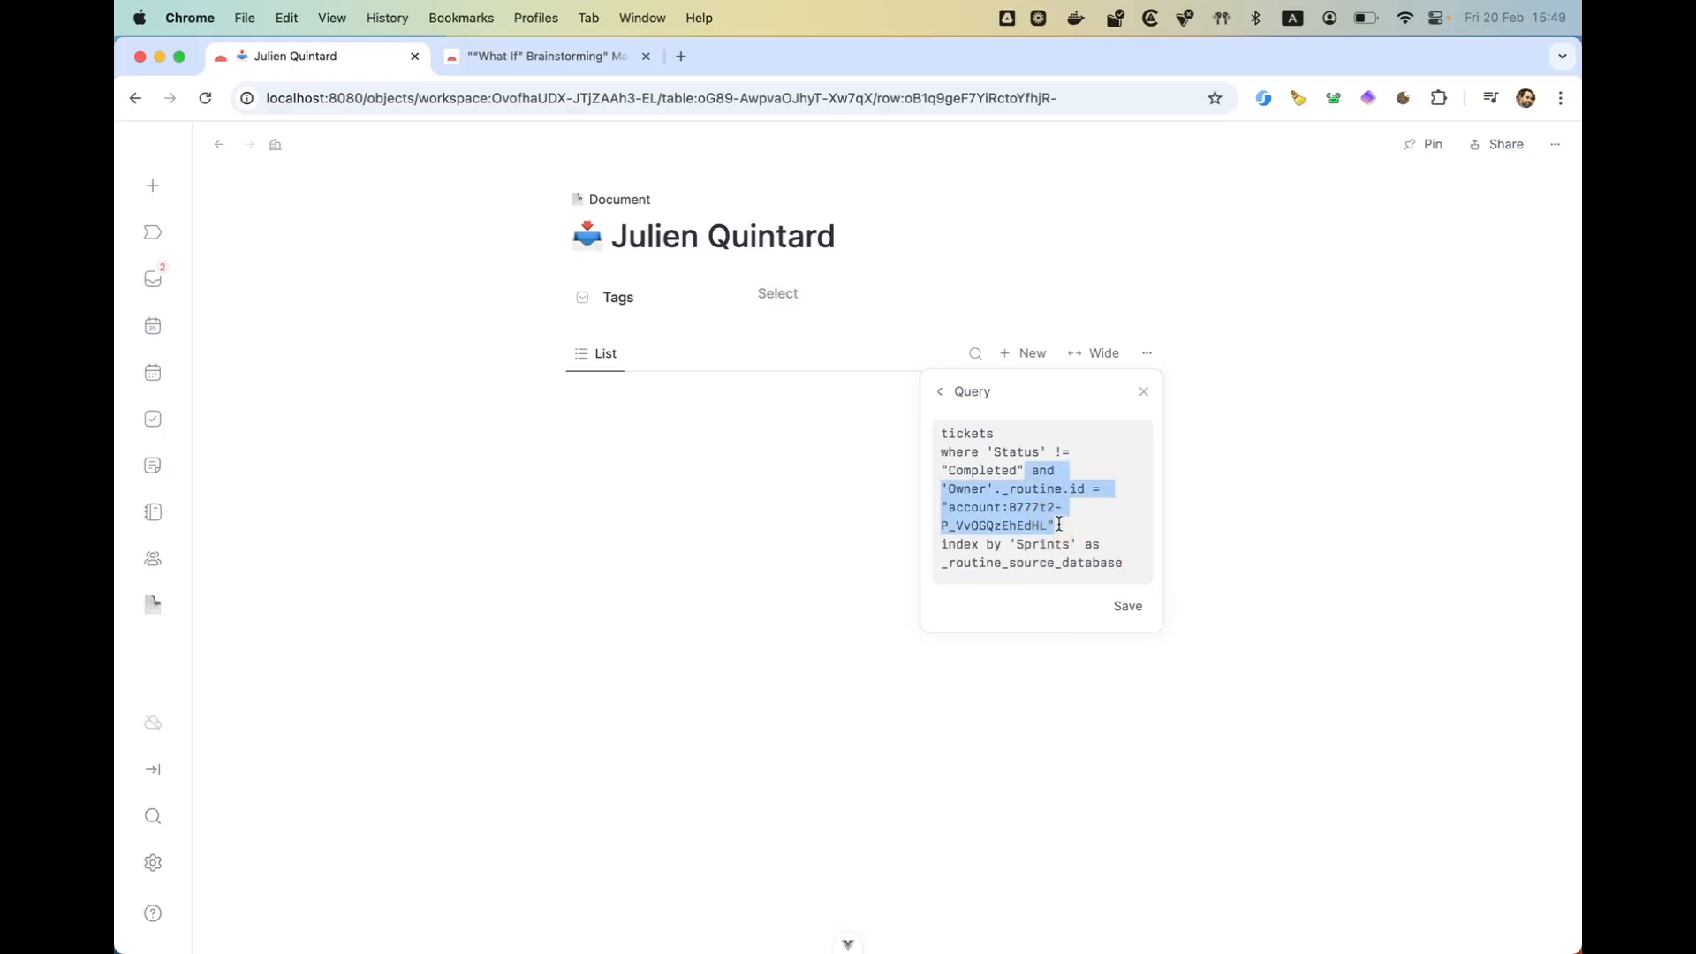
{"action": "key", "text": "BackSpace"}
{"action": "left_click", "coordinate": [1129, 551]}
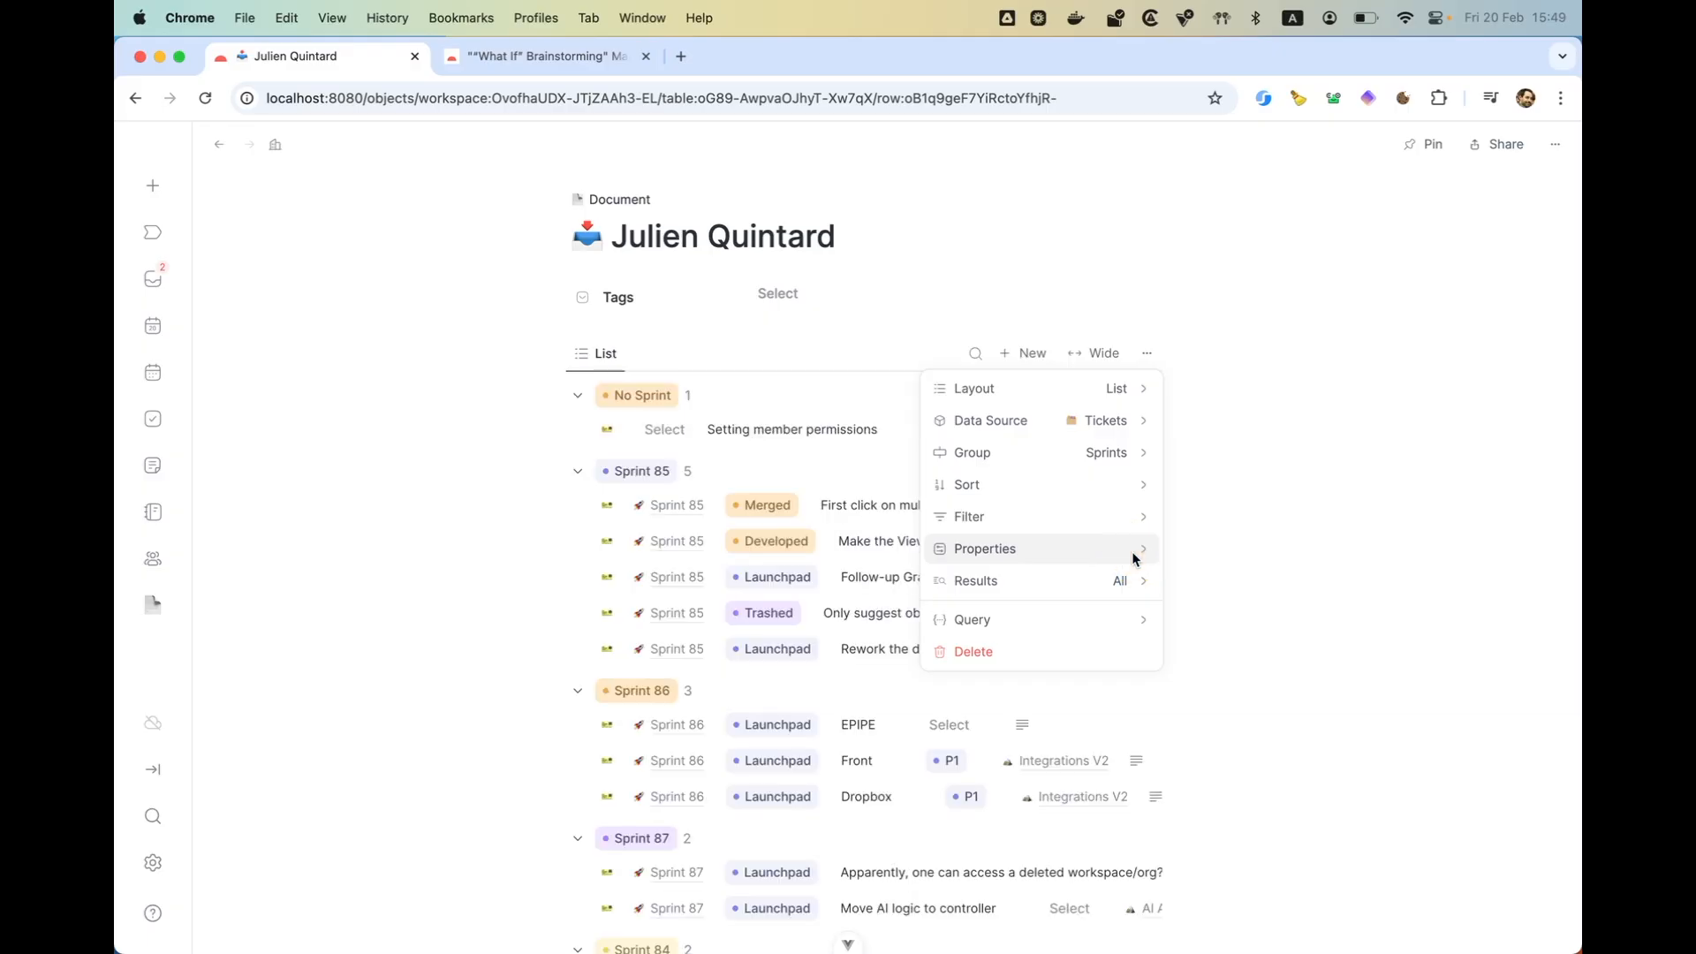
{"action": "left_click", "coordinate": [486, 593]}
{"action": "scroll", "coordinate": [843, 579], "scroll_direction": "down", "scroll_amount": 7}
{"action": "scroll", "coordinate": [844, 579], "scroll_direction": "up", "scroll_amount": 7}
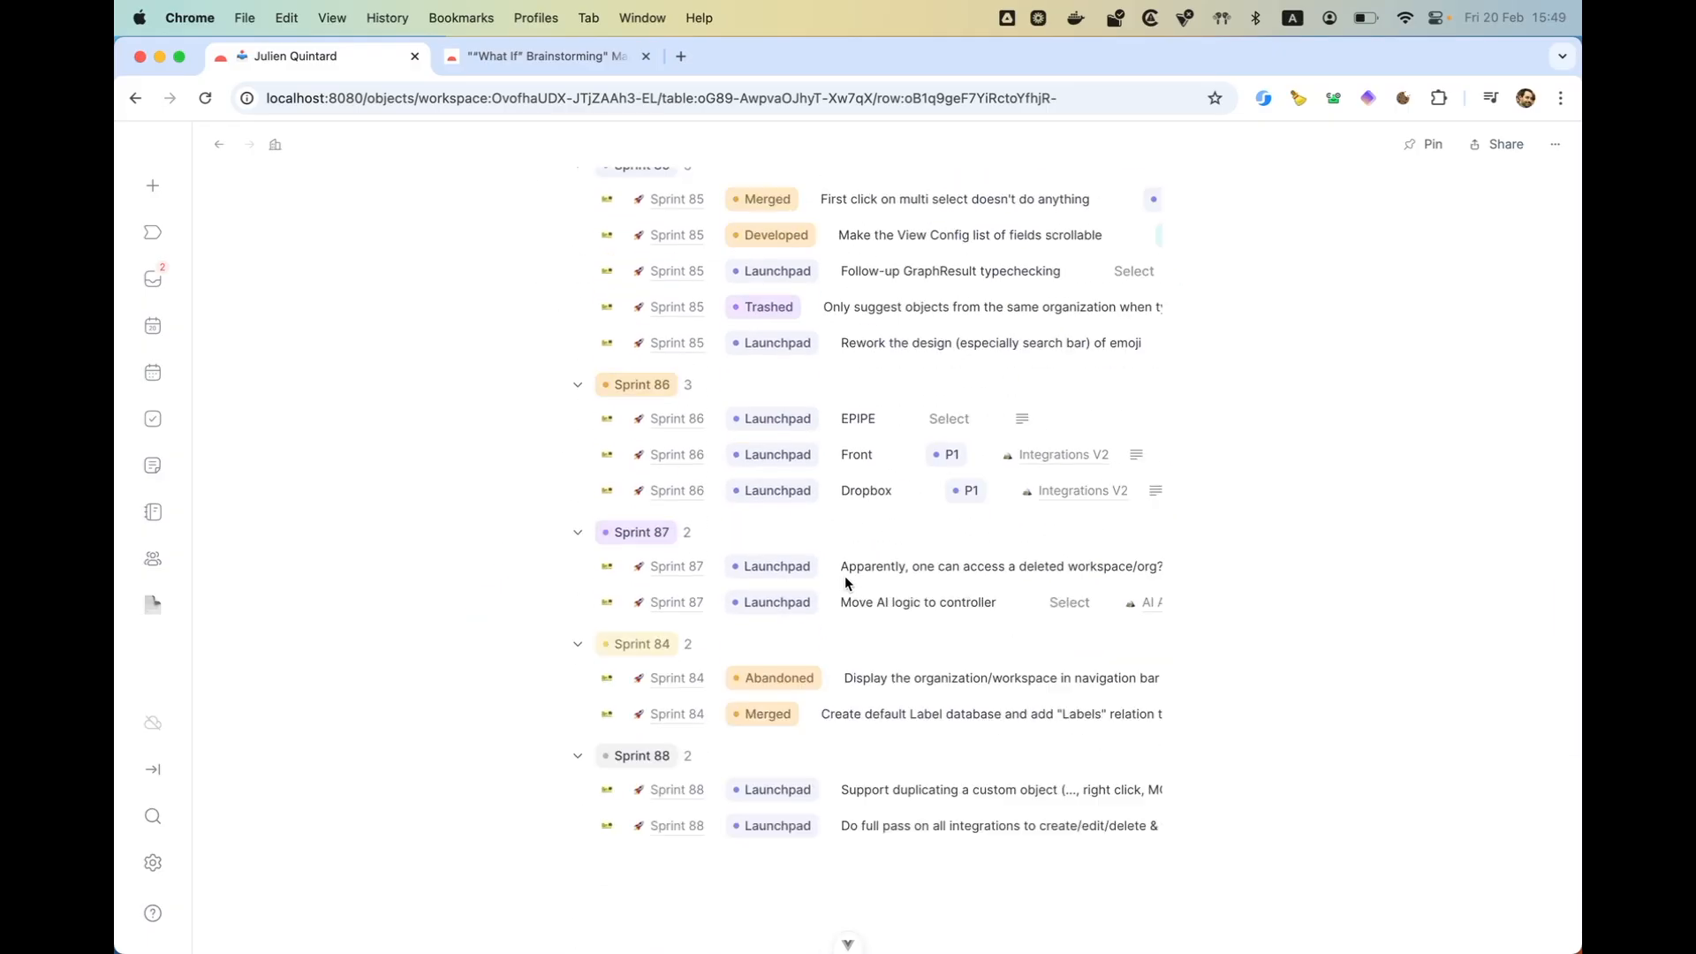
- Return to the TEST organization's Types settings to review the imported databases
{"action": "left_click", "coordinate": [153, 862]}
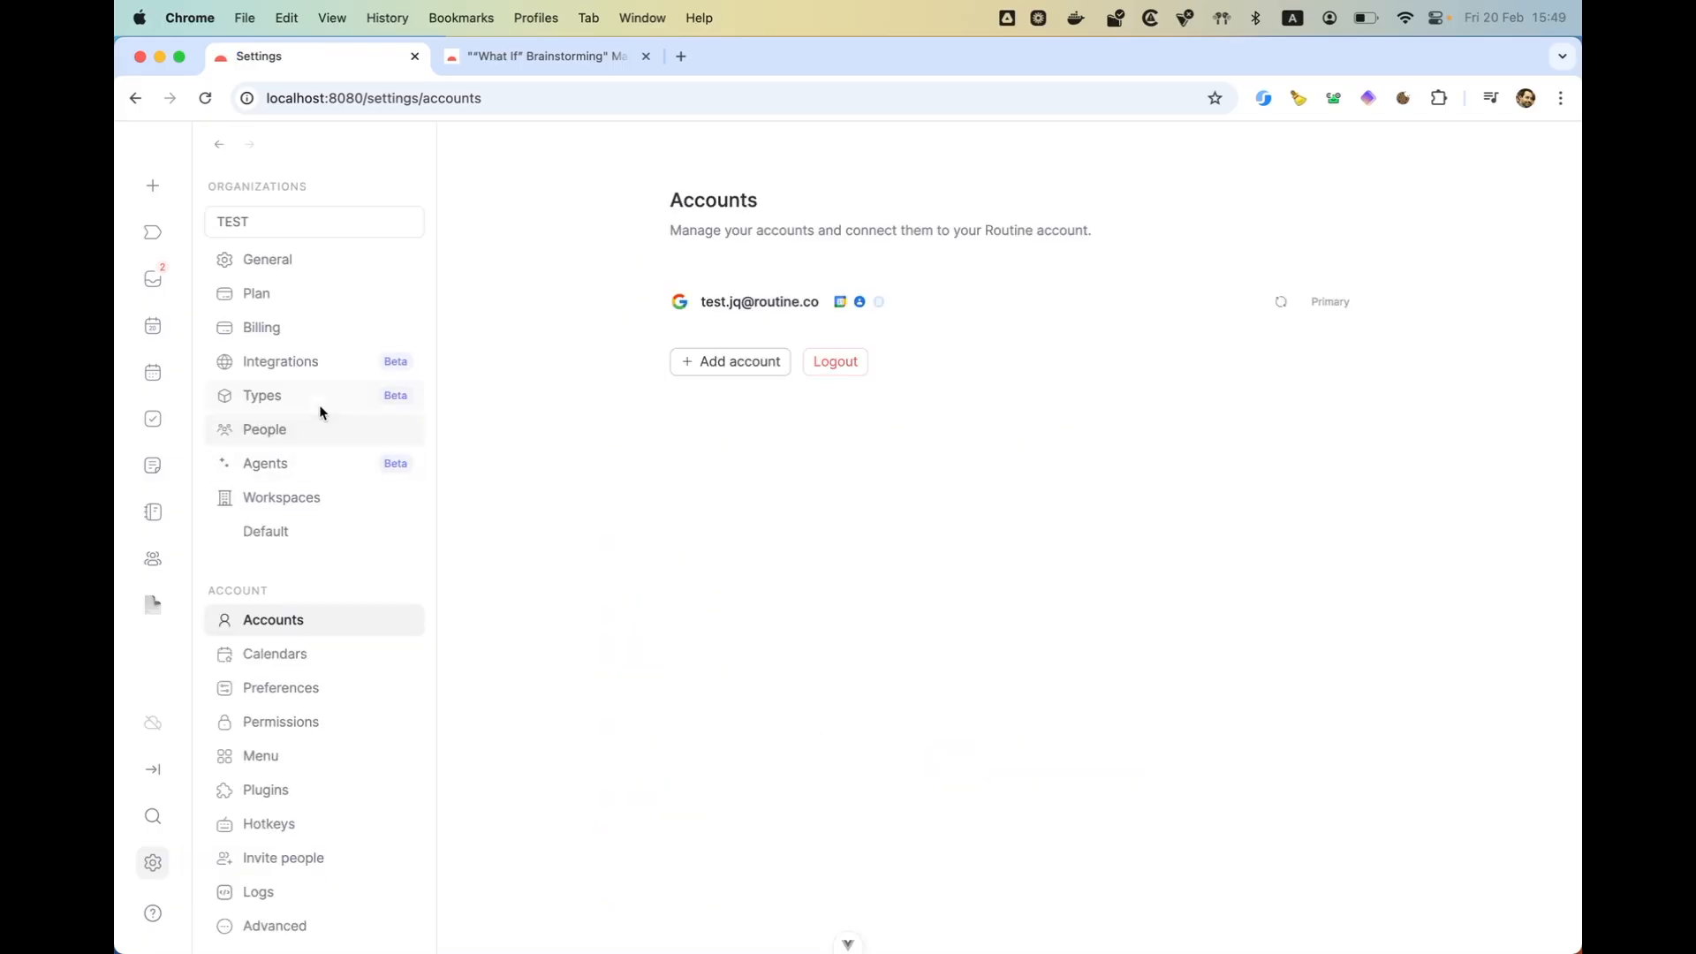
{"action": "left_click", "coordinate": [316, 397]}
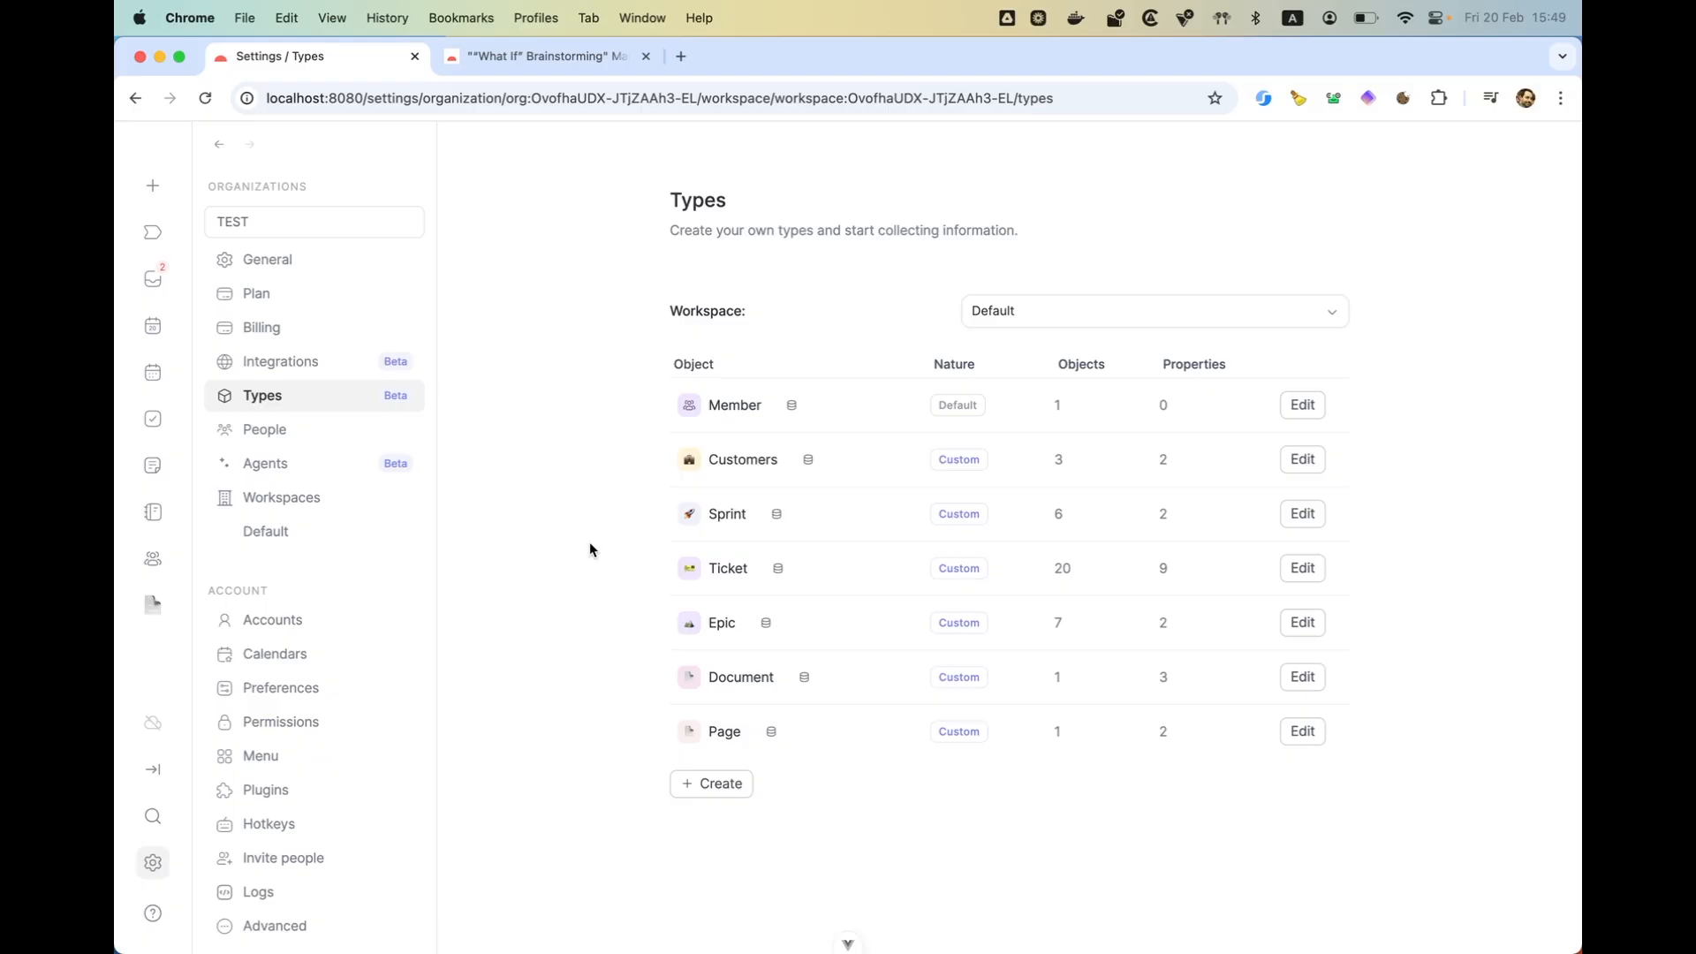
- Switch to the "What If" Brainstorming browser tab and open the Routine Marketplace overview from there
{"action": "key", "text": "ctrl+Tab"}
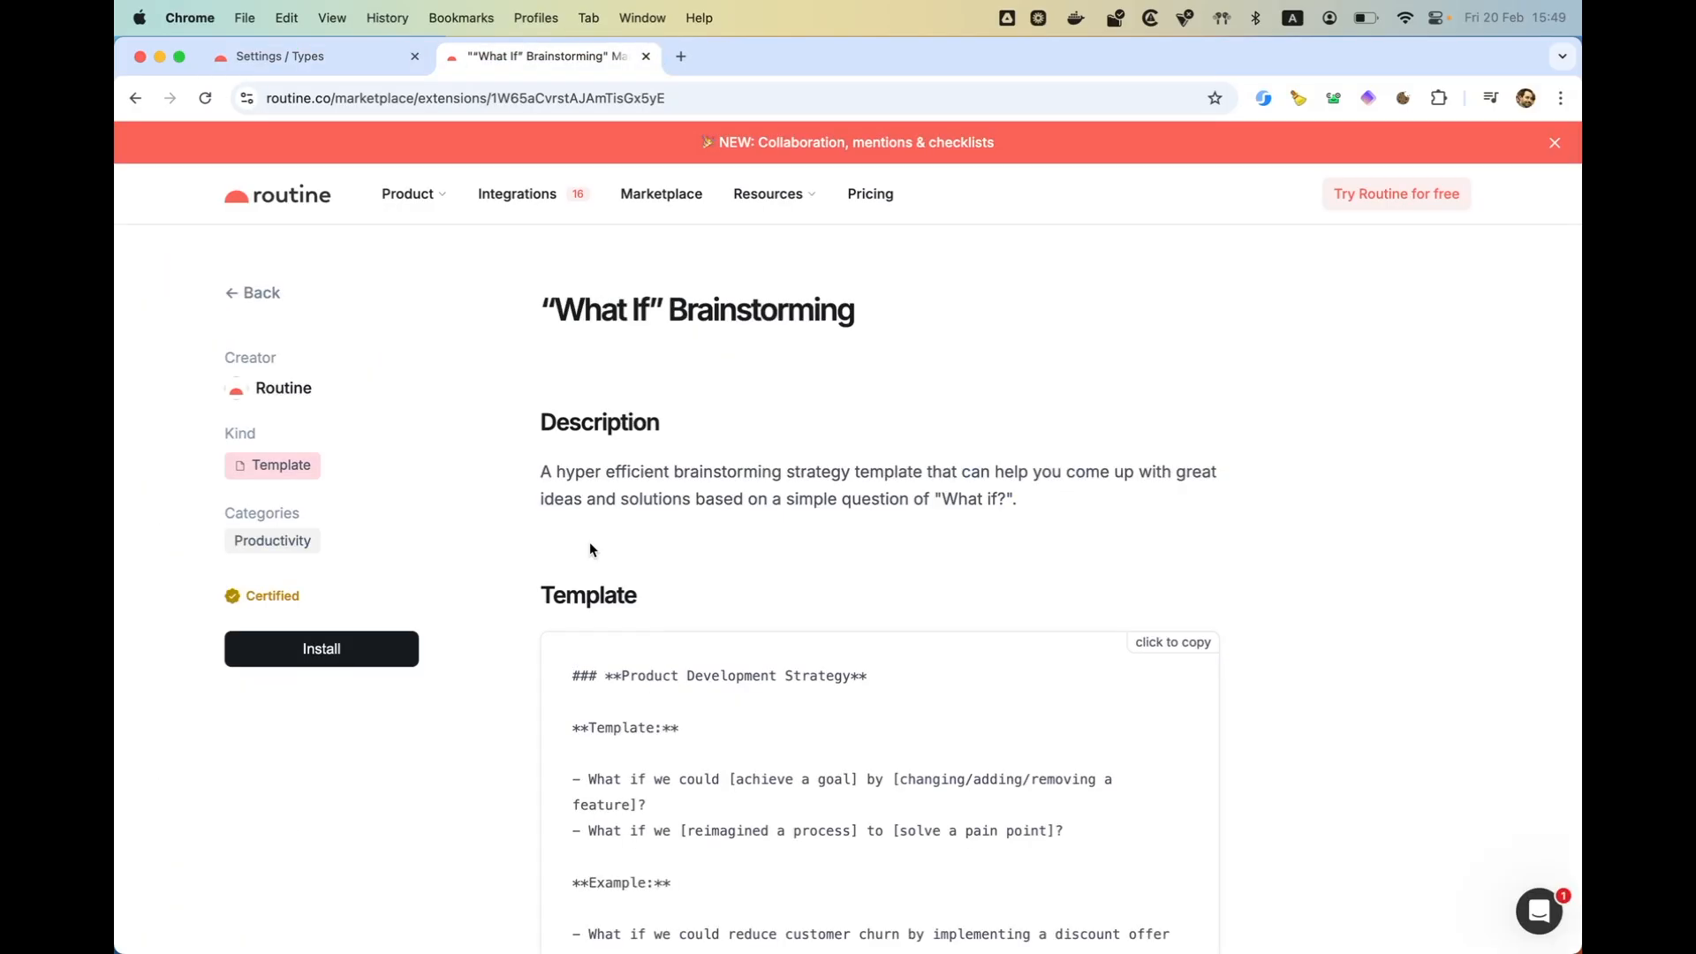
{"action": "left_click", "coordinate": [660, 194]}
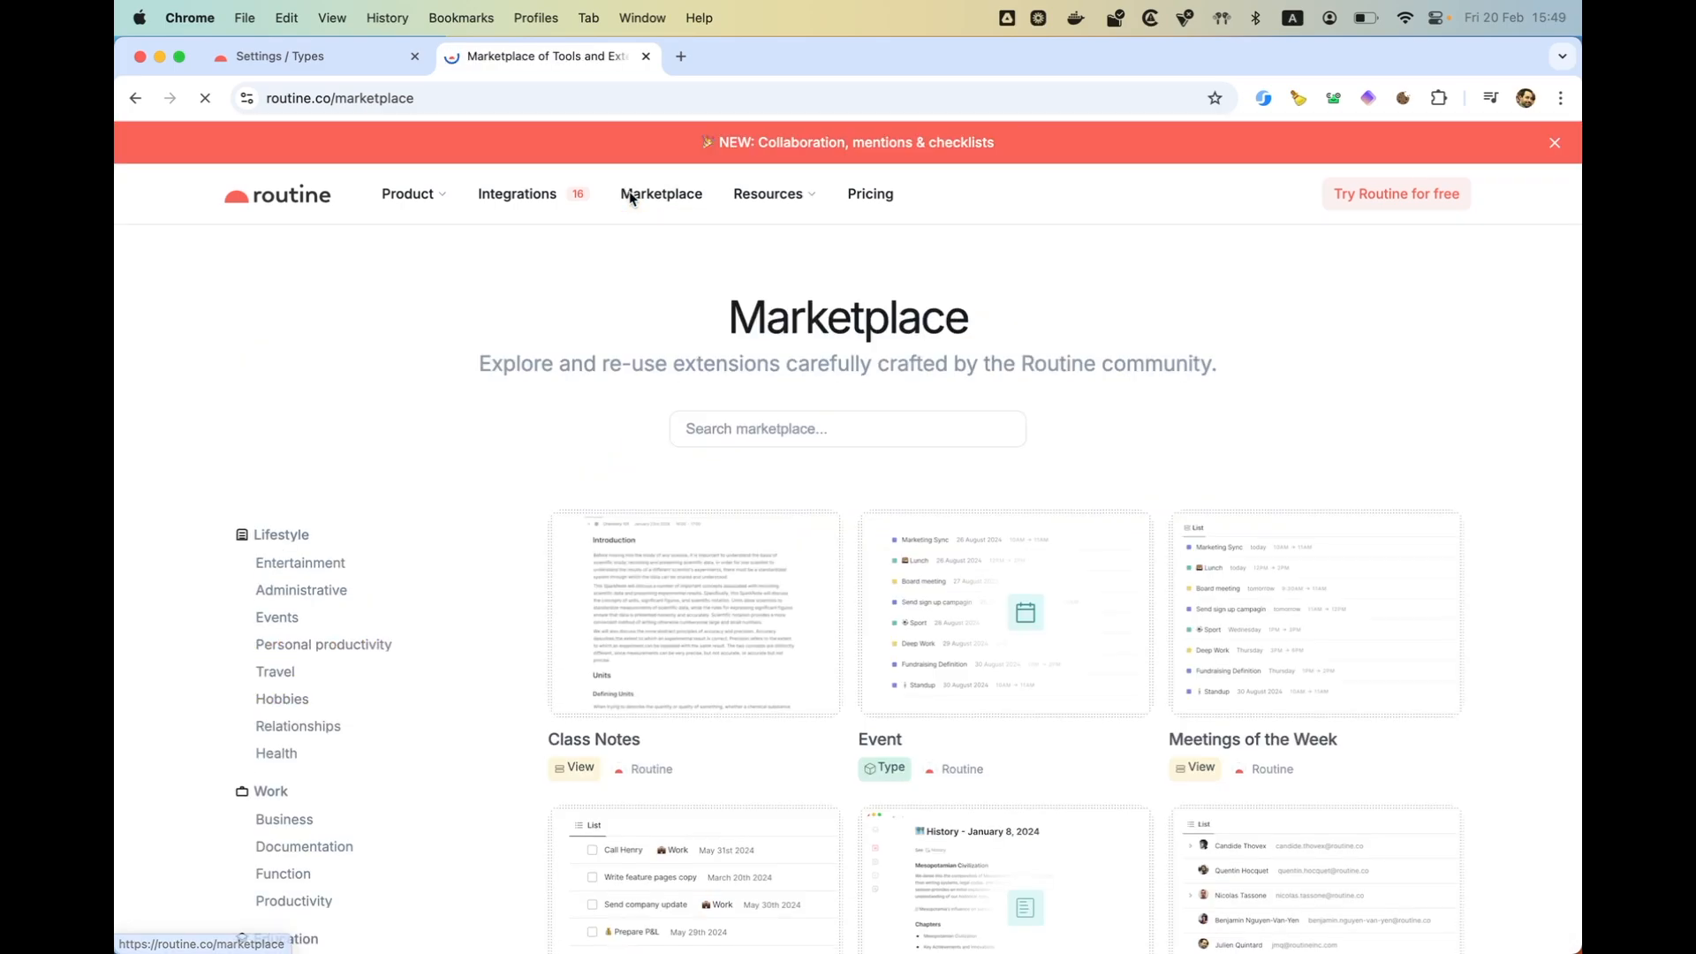